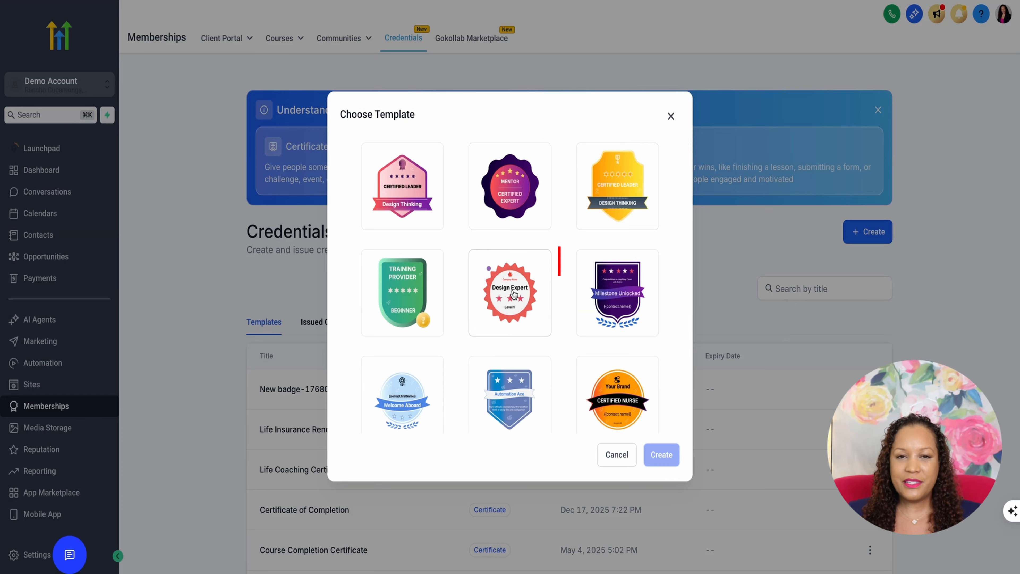
Create a new badge from the red Design Expert template and open the text options
click(514, 295)
click(661, 454)
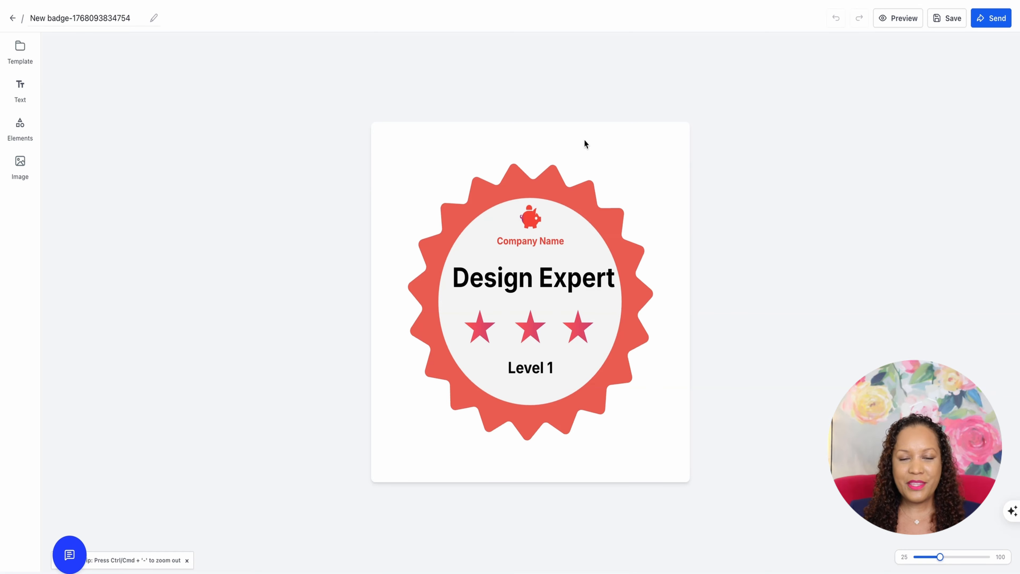
click(19, 87)
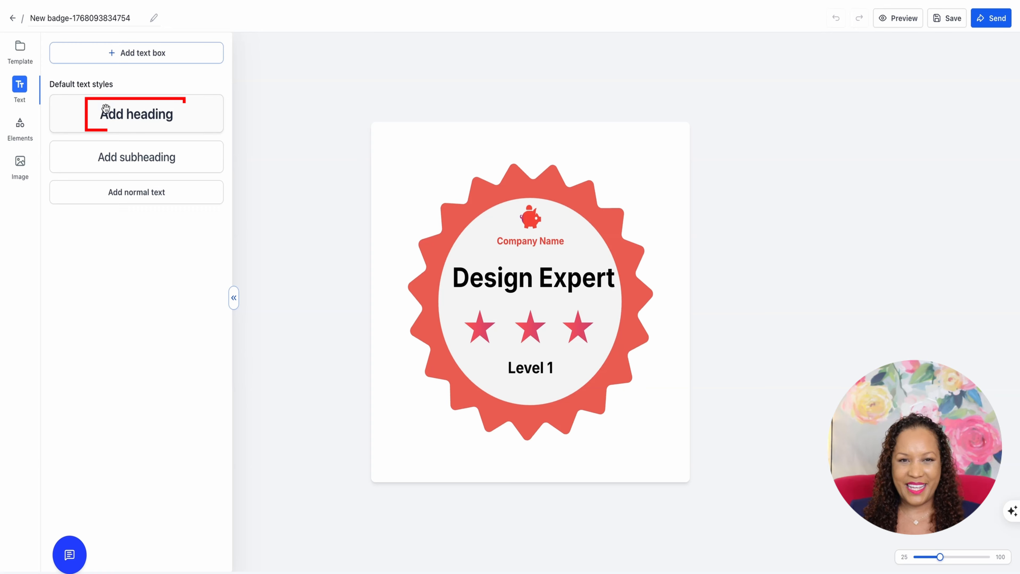
Try adding a heading and a subheading to the badge, deleting each one
drag(103, 110, 500, 227)
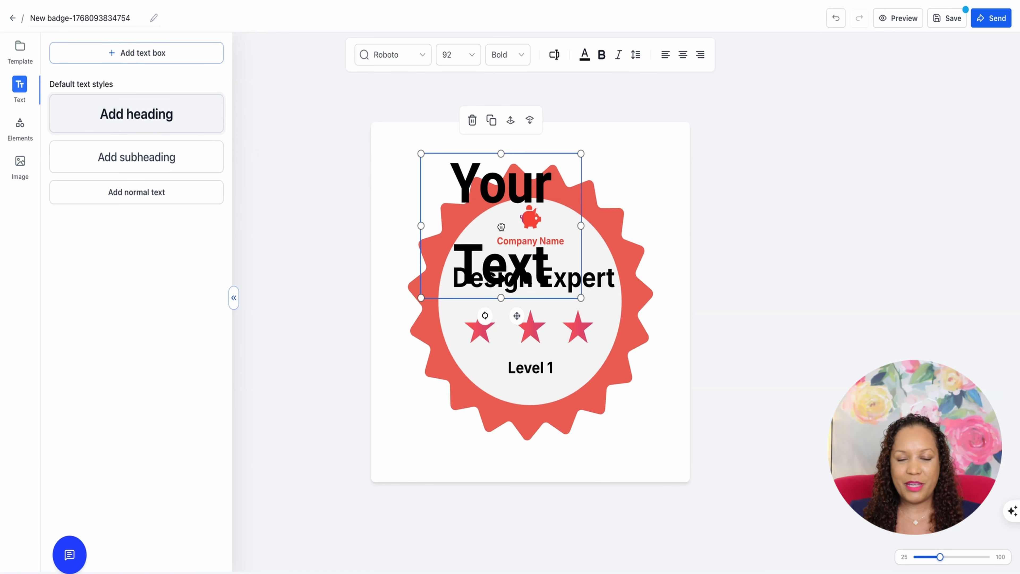
key(Delete)
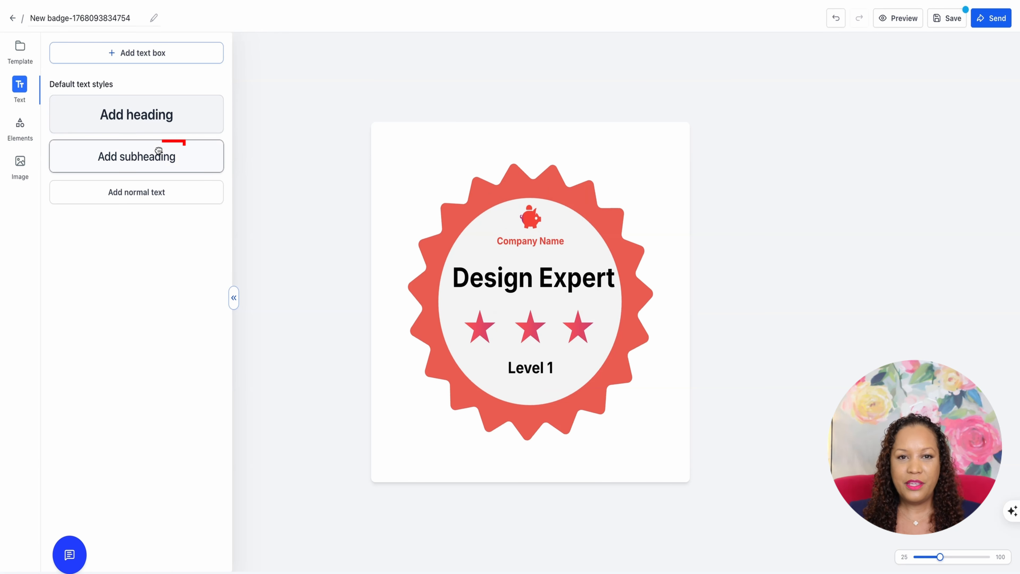
click(164, 156)
key(Delete)
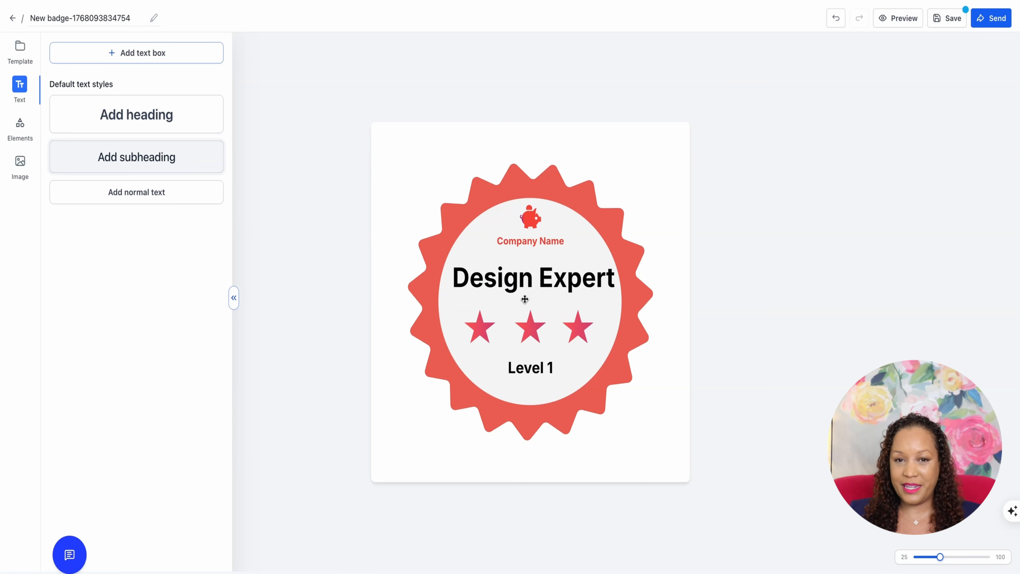
Add a normal text box and place it just below the Design Expert title
click(135, 193)
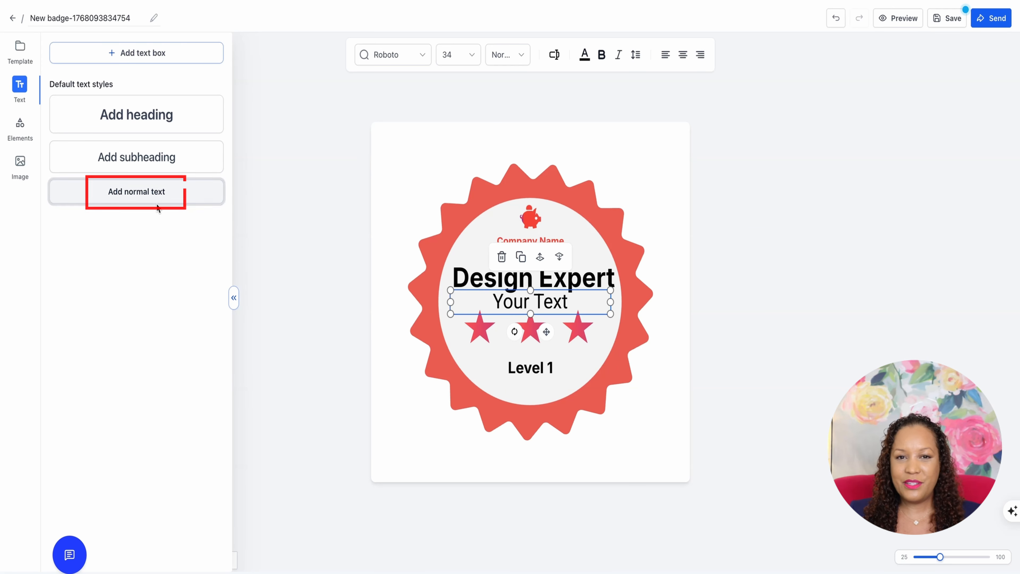
drag(539, 304, 540, 310)
Set the font of the Your Text wording to Merriweather and its size to 30
double_click(541, 309)
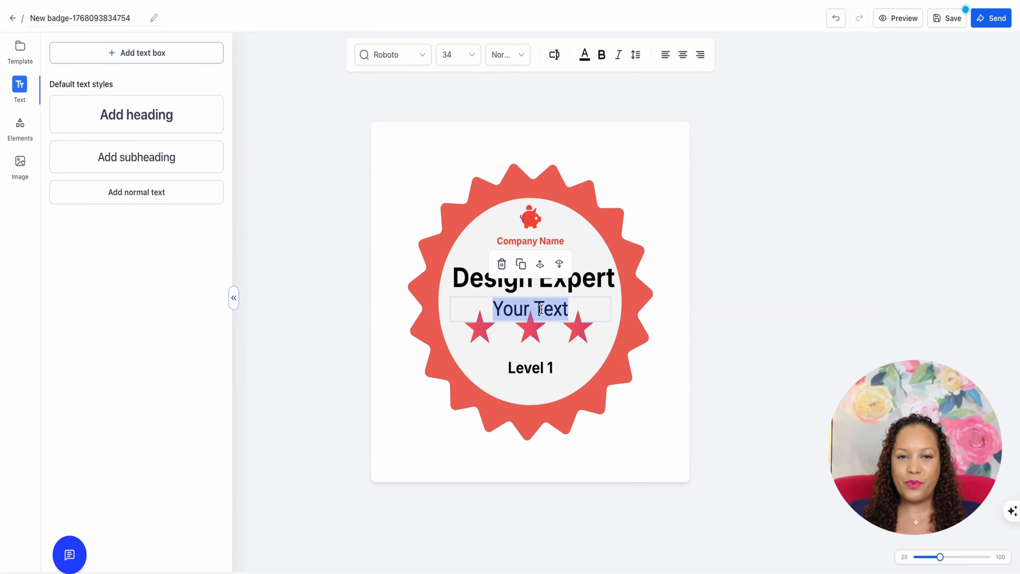
click(412, 60)
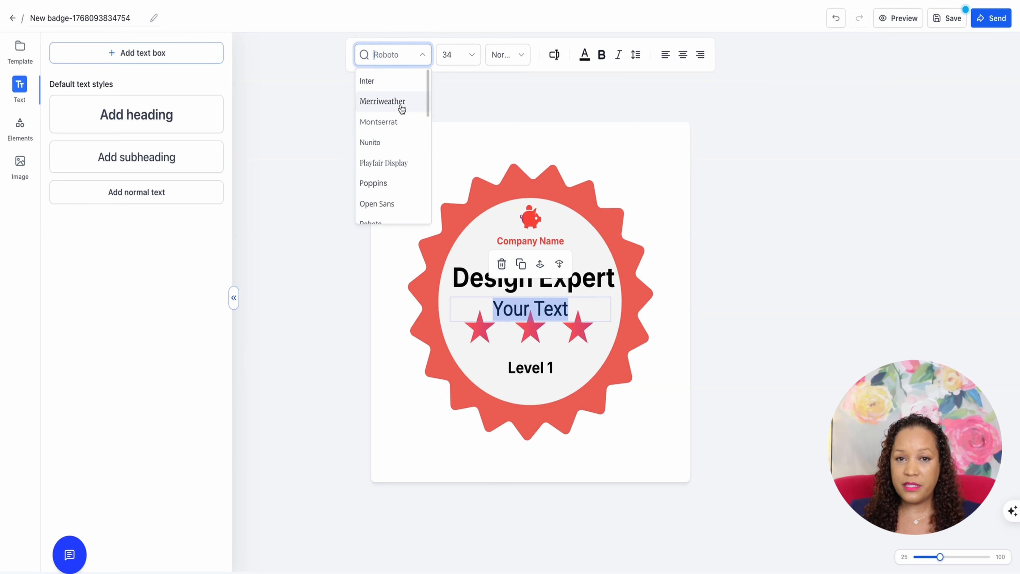
click(400, 103)
click(413, 57)
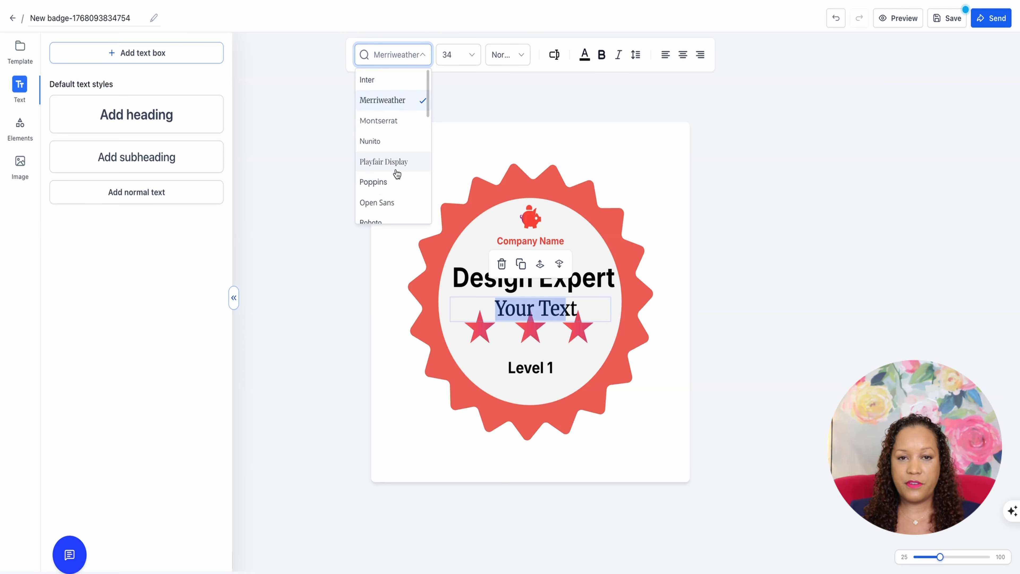
scroll(397, 173, down, 2)
click(468, 58)
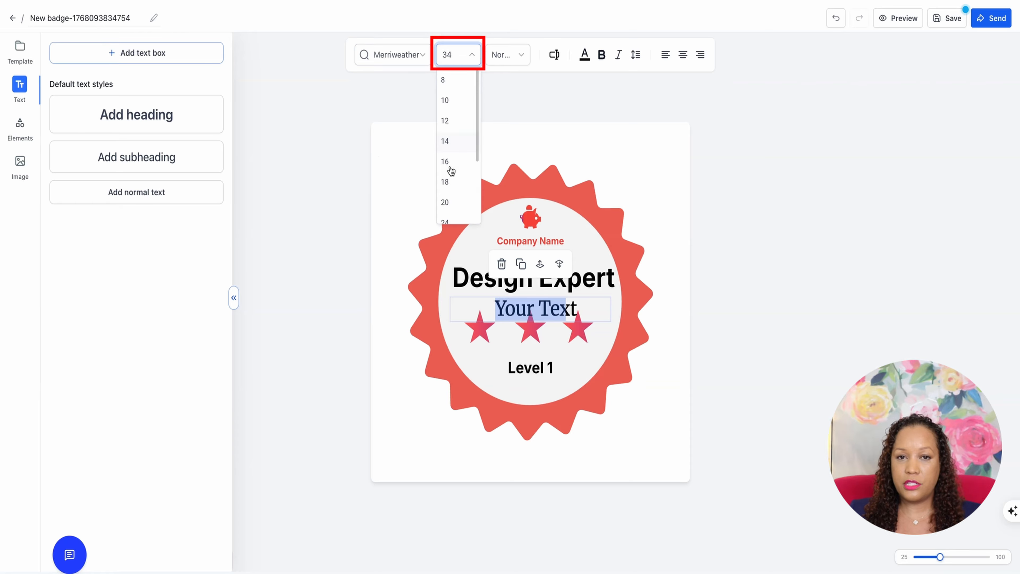
scroll(452, 185, down, 1)
click(453, 202)
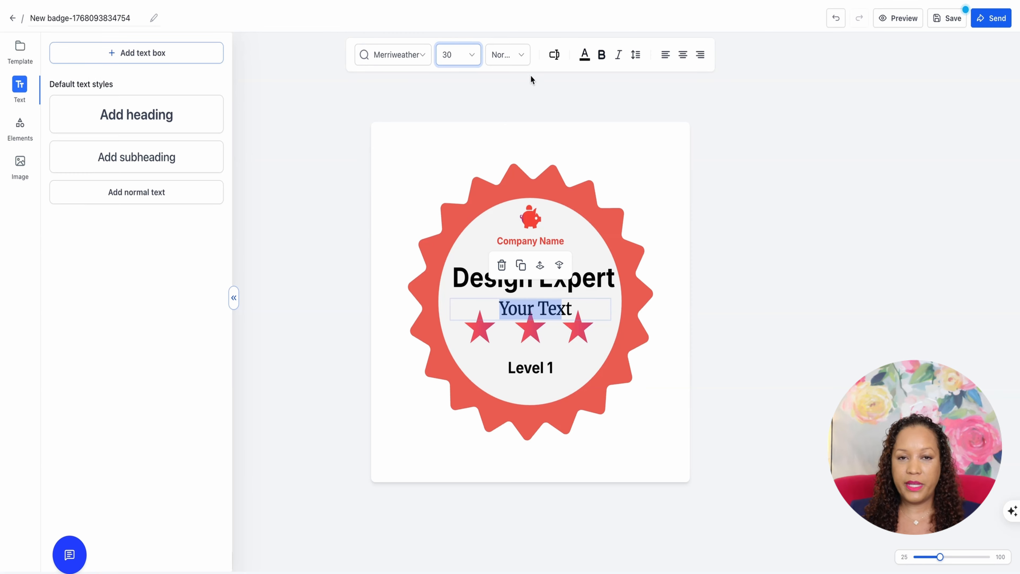
Make the Your Text wording bold and italic
click(502, 56)
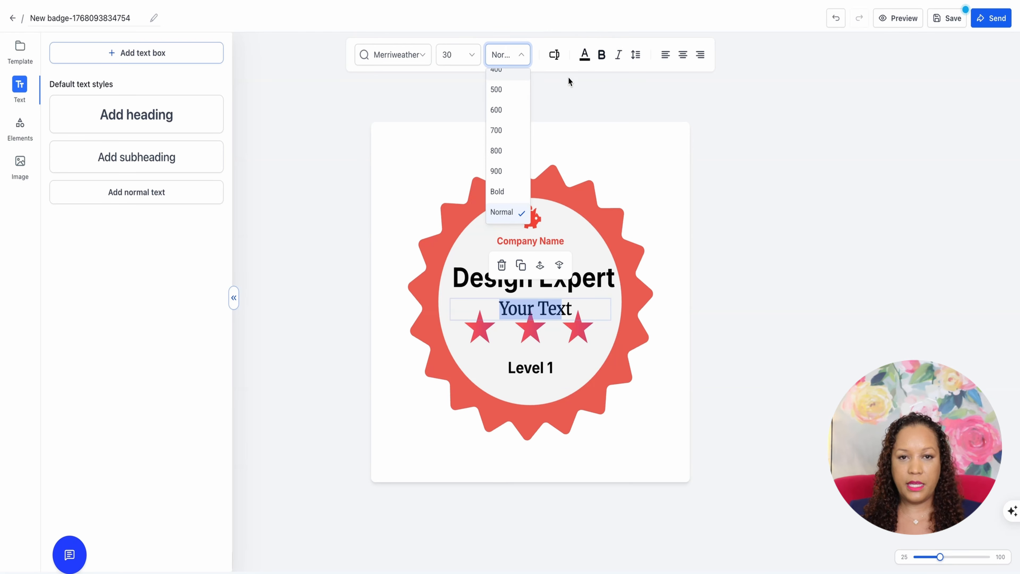
click(601, 54)
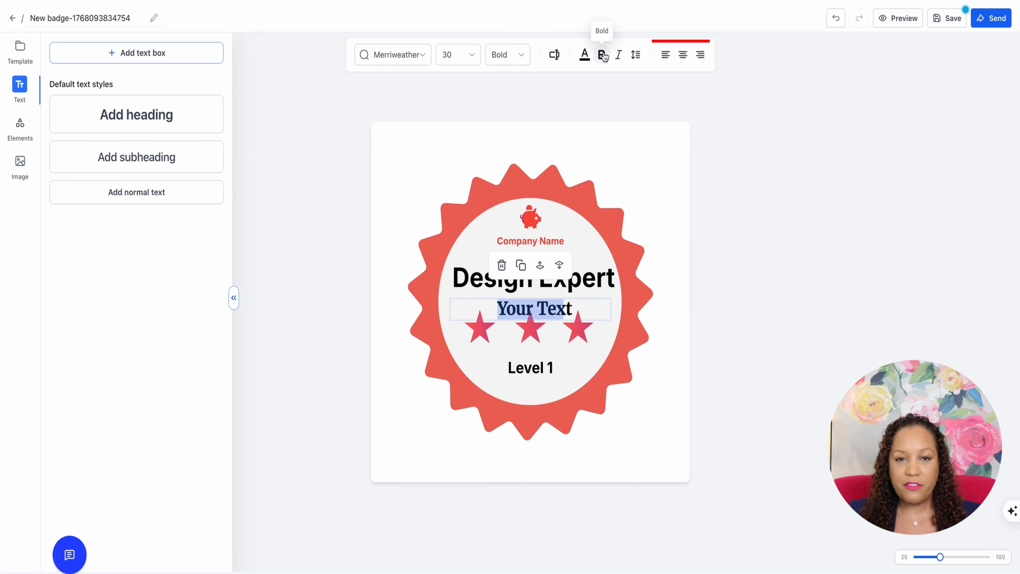
click(618, 54)
Try left and right alignment on Your Text, return it to centre, and nudge the box slightly upward
click(635, 54)
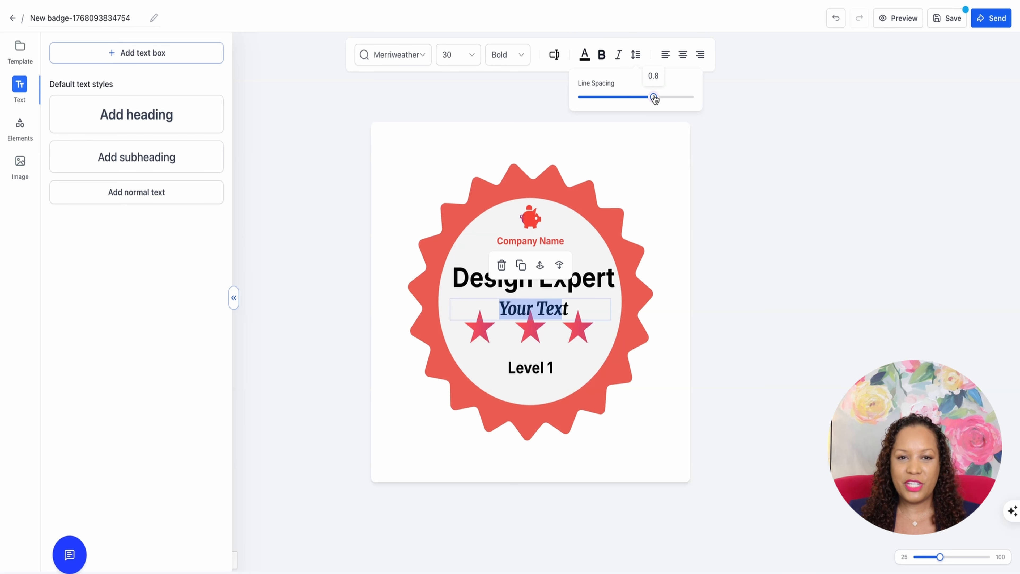
click(665, 57)
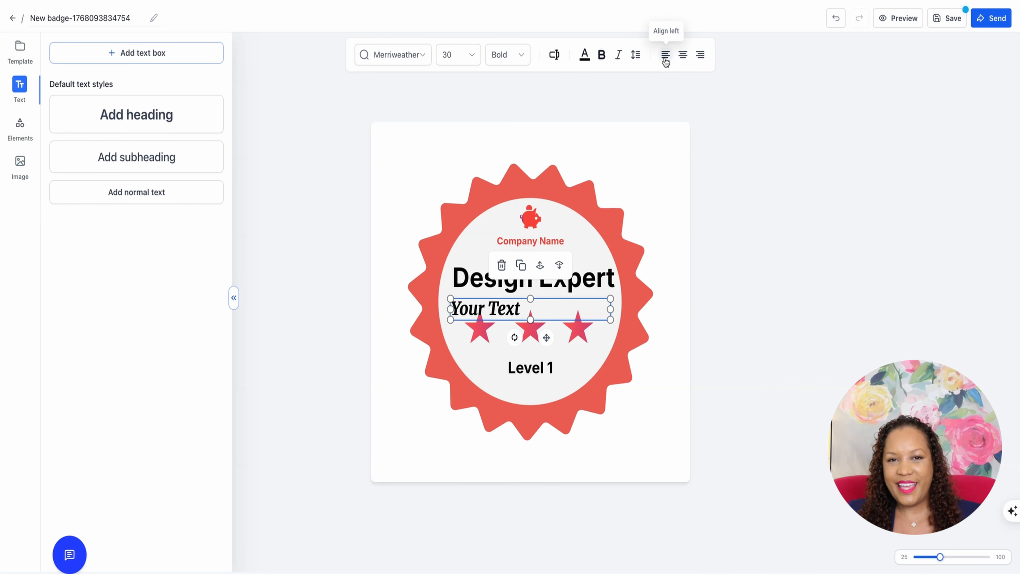
click(683, 56)
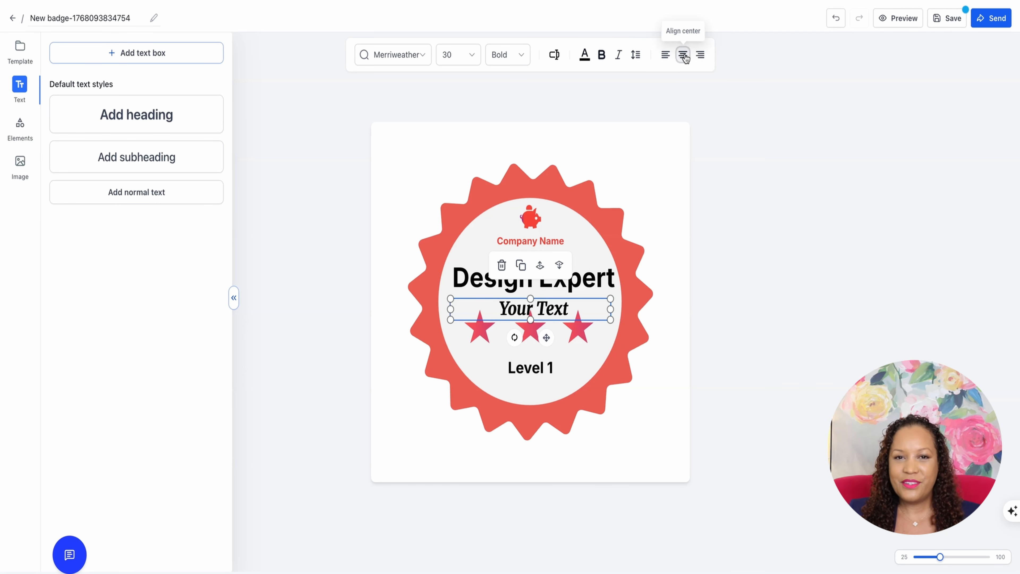
click(699, 57)
click(683, 58)
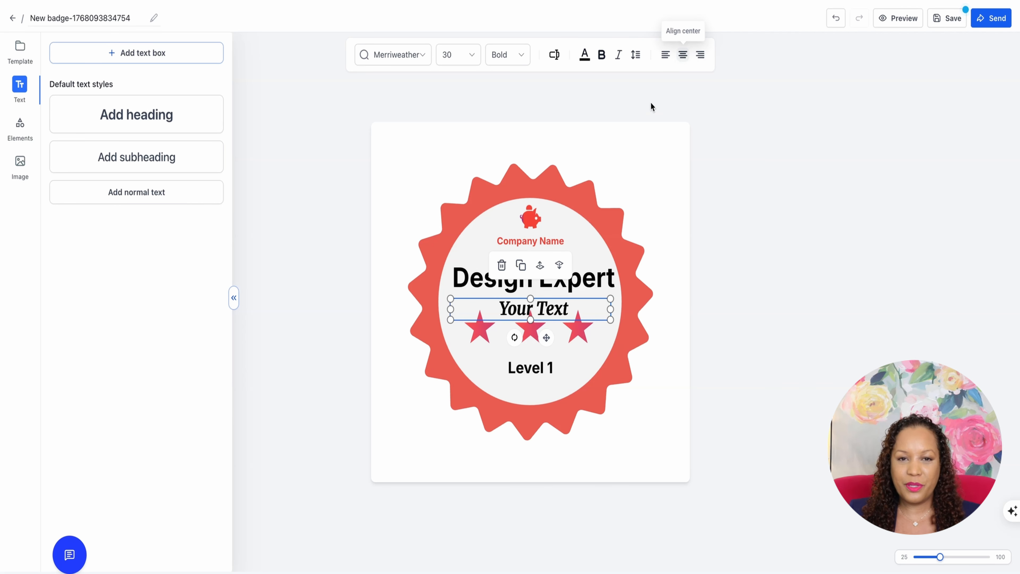
drag(546, 338, 547, 335)
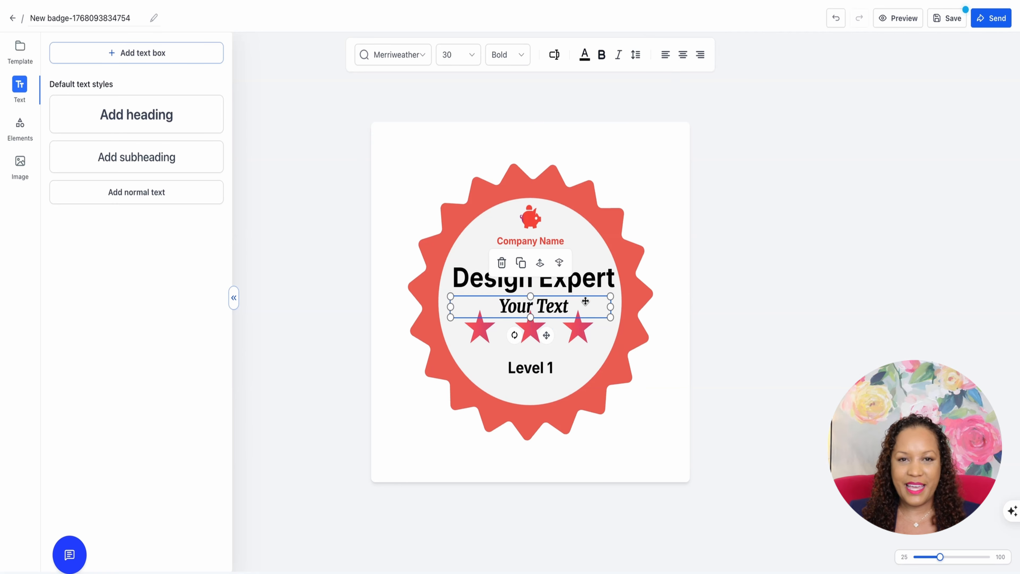
click(635, 194)
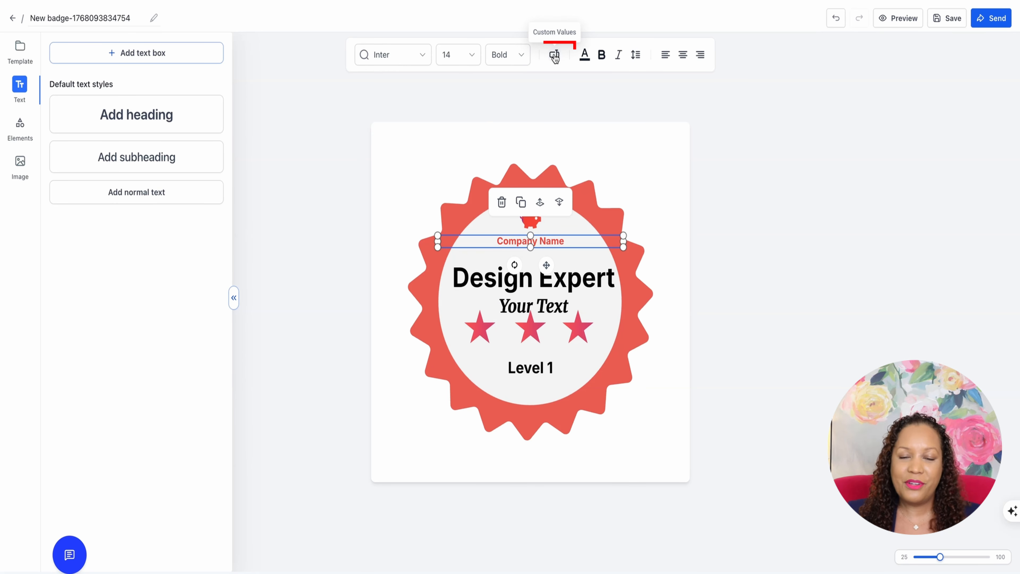
Replace the Company Name text with the contact's First Name custom value
click(555, 58)
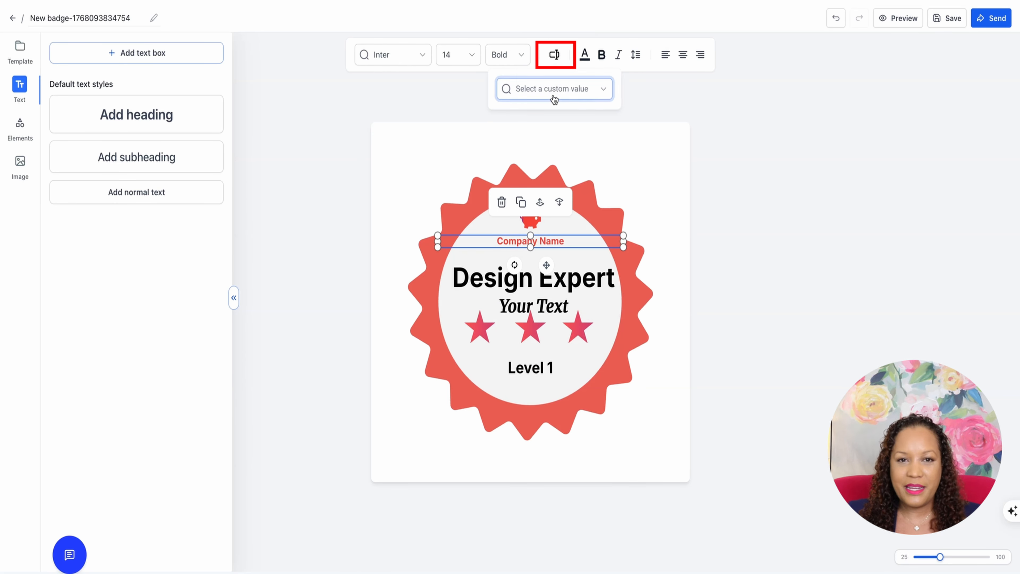
click(588, 92)
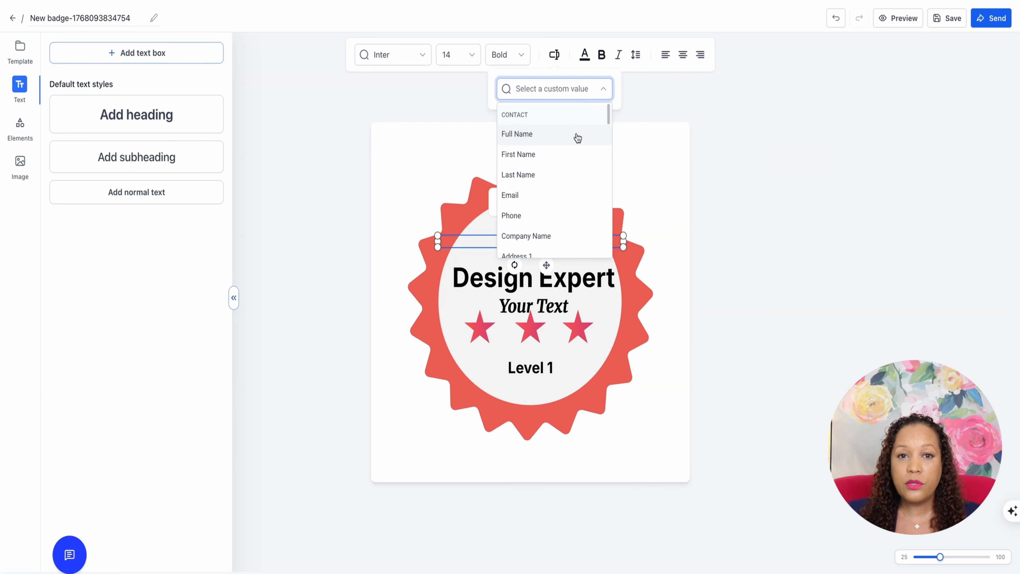
click(575, 155)
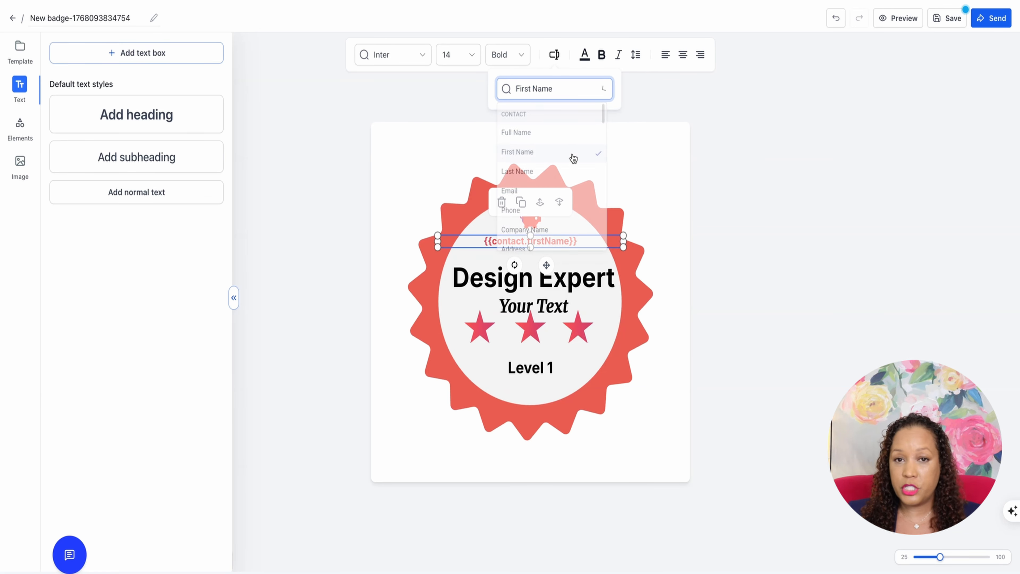
Try a bright green fill on the starburst shape and replace it with the red-to-purple gradient
click(653, 200)
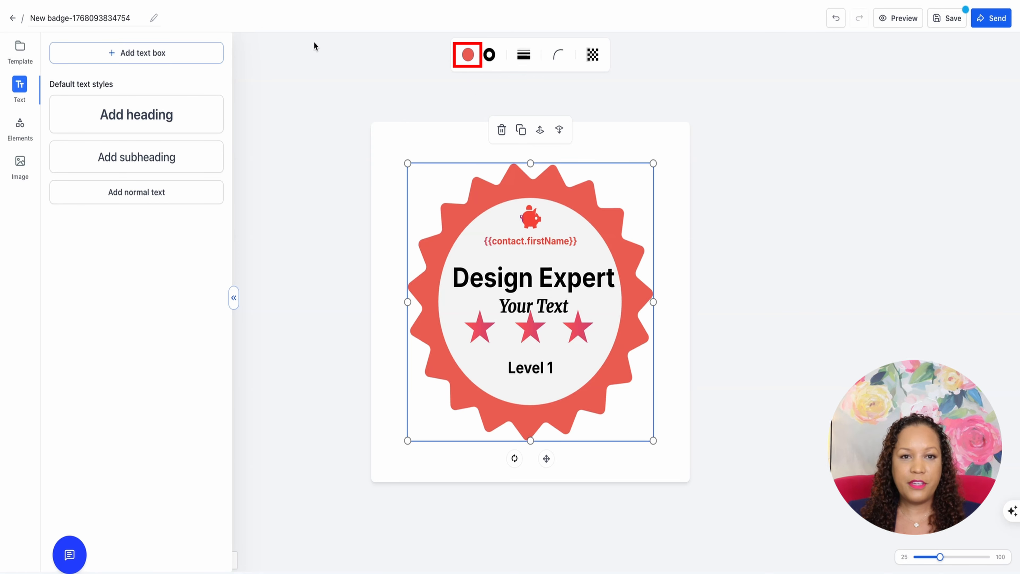
click(469, 54)
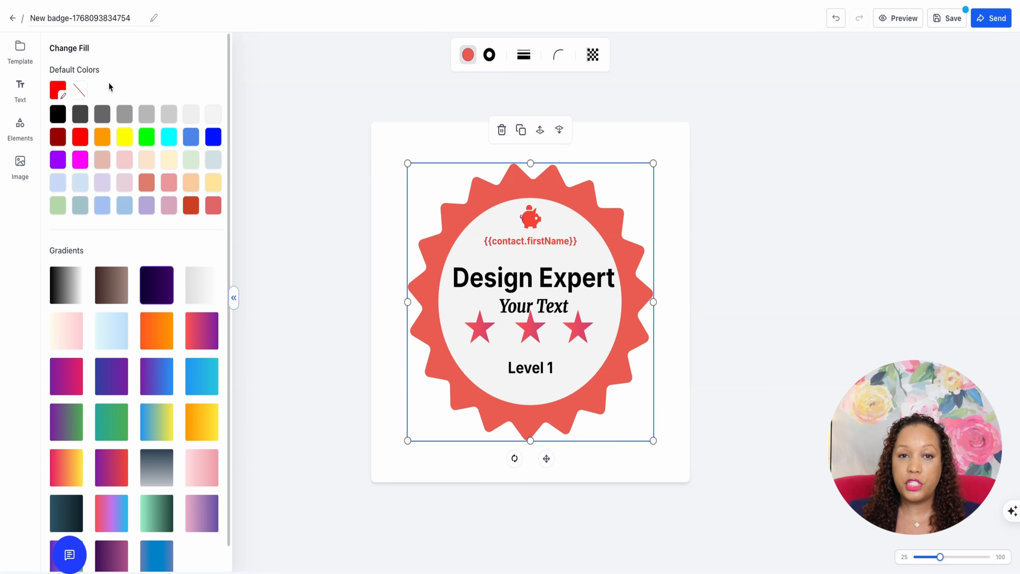
click(147, 137)
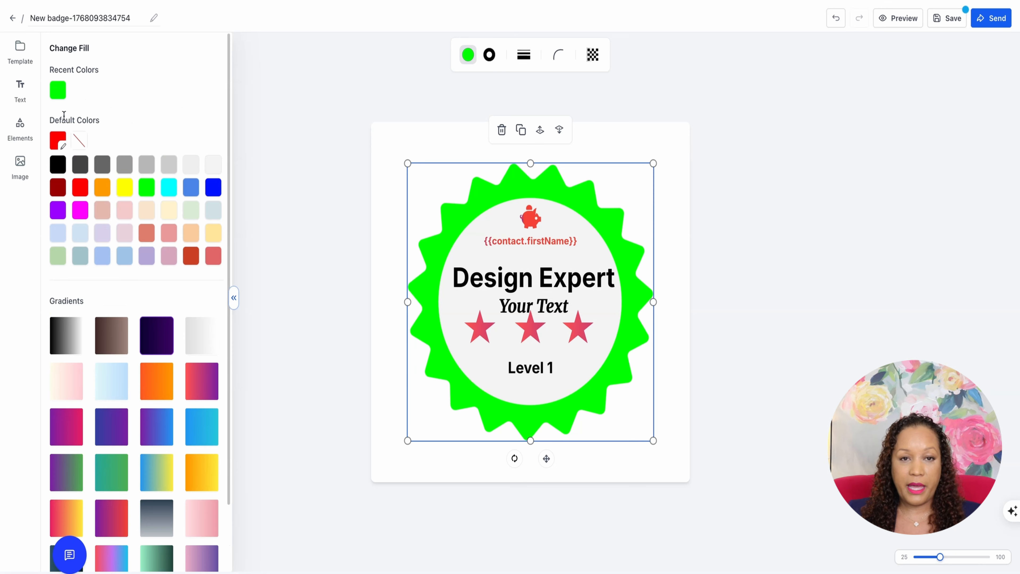
scroll(189, 354, down, 1)
click(198, 377)
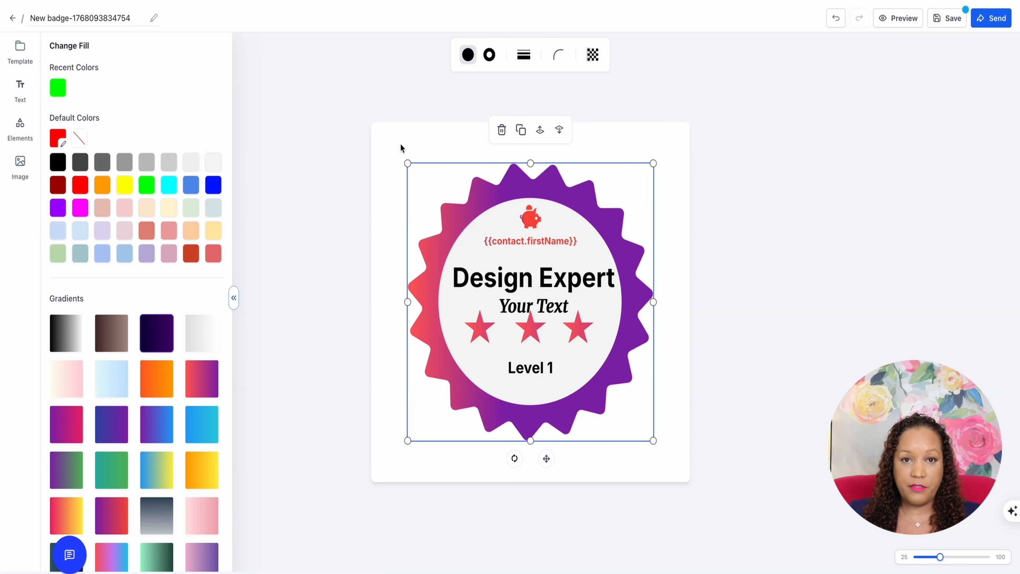
Try different border types on the starburst shape and set its border to none
click(489, 57)
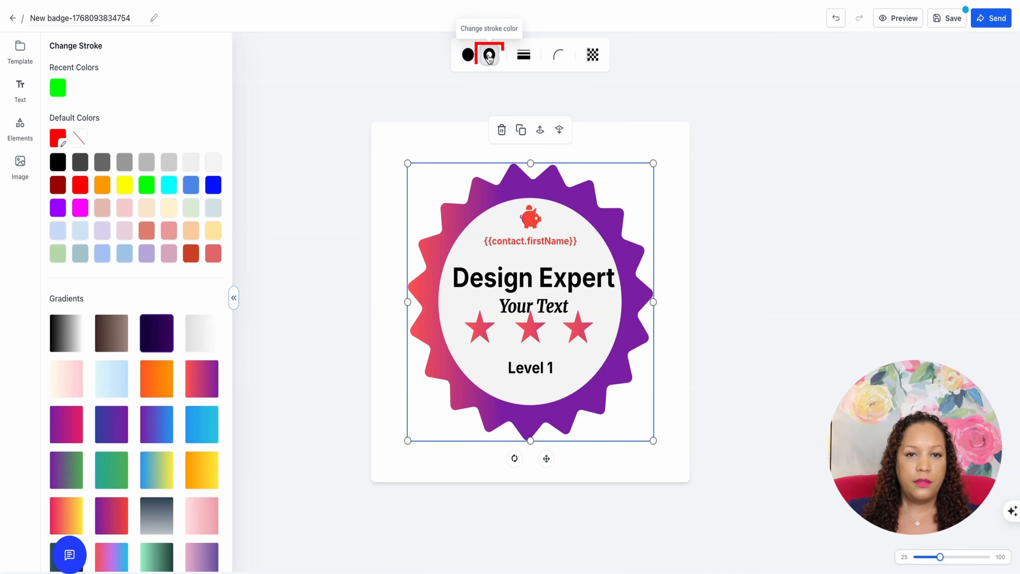
click(521, 59)
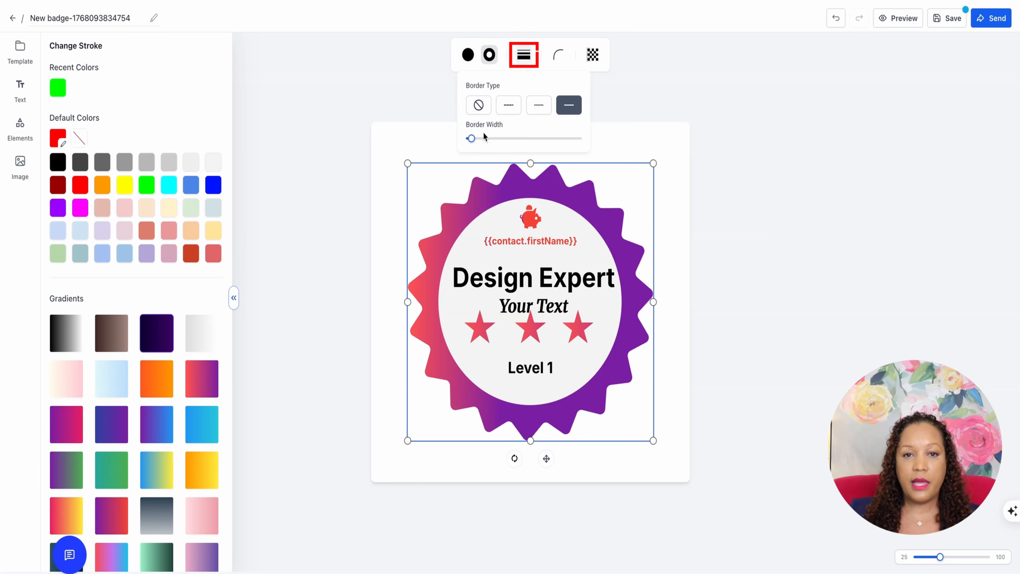
click(539, 105)
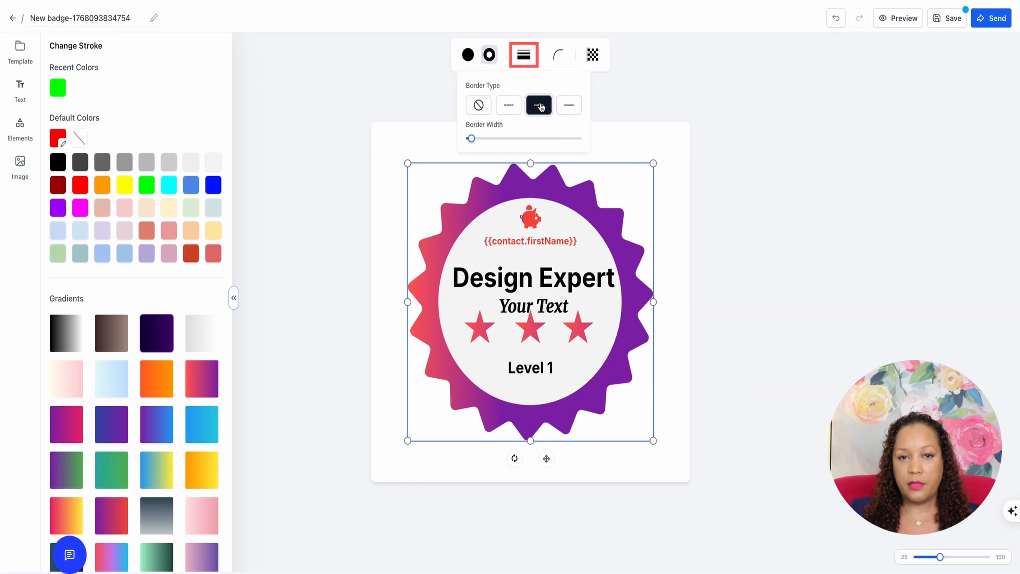
click(568, 106)
click(478, 106)
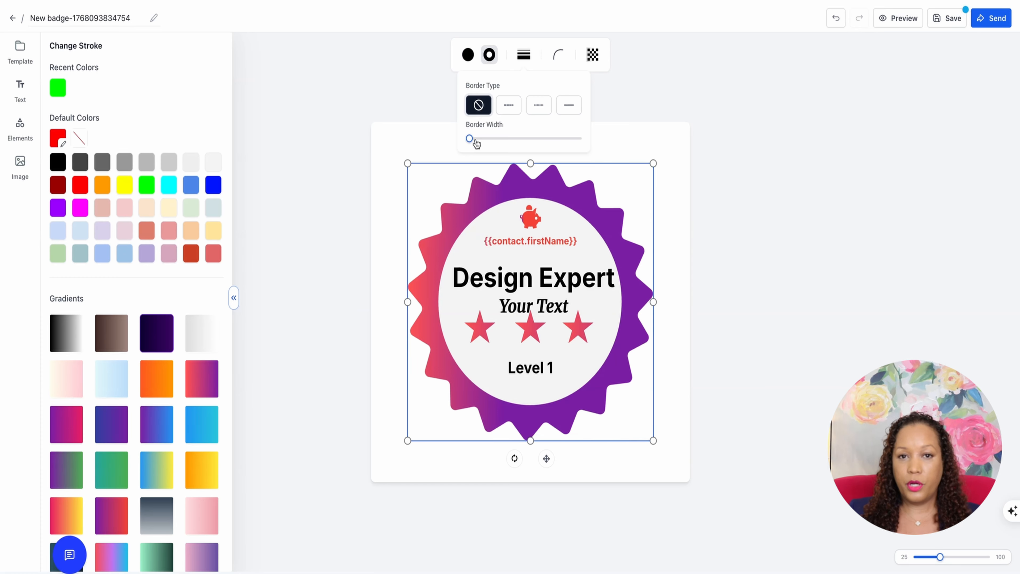
click(434, 139)
Add the dark brown plaque-shaped base with a white inner outline from the full bases collection and centre it over the starburst
click(16, 126)
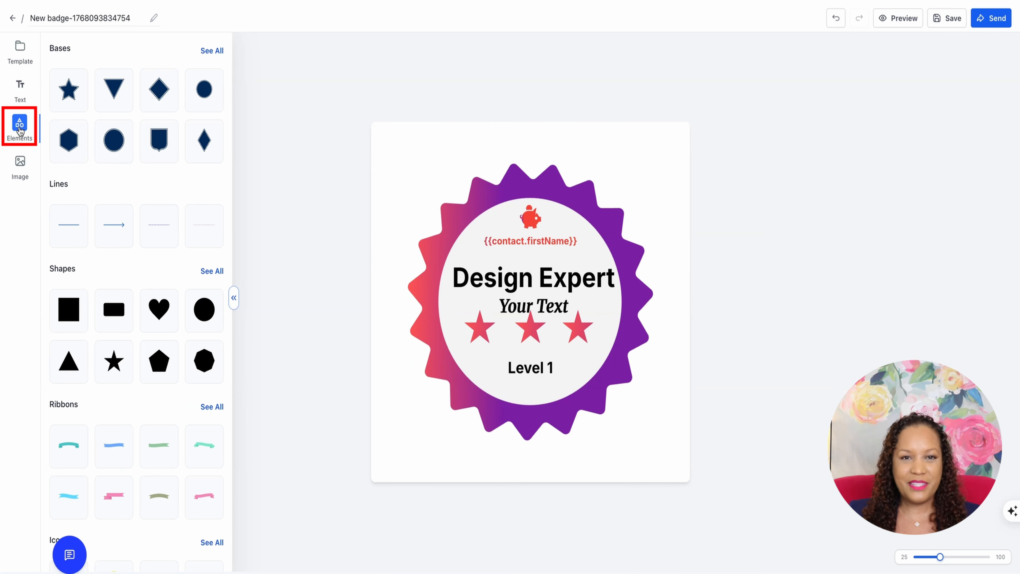
click(522, 178)
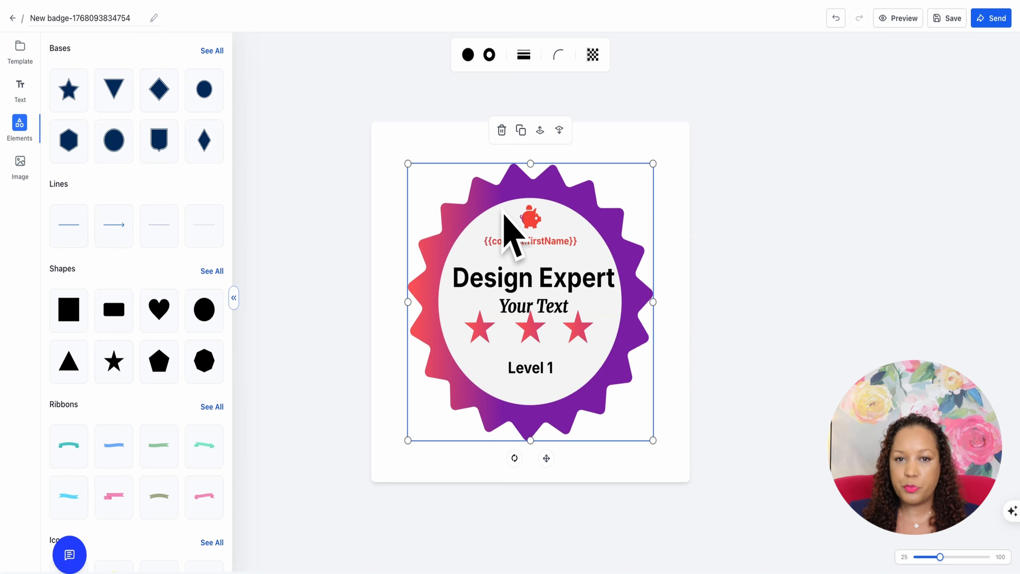
click(211, 50)
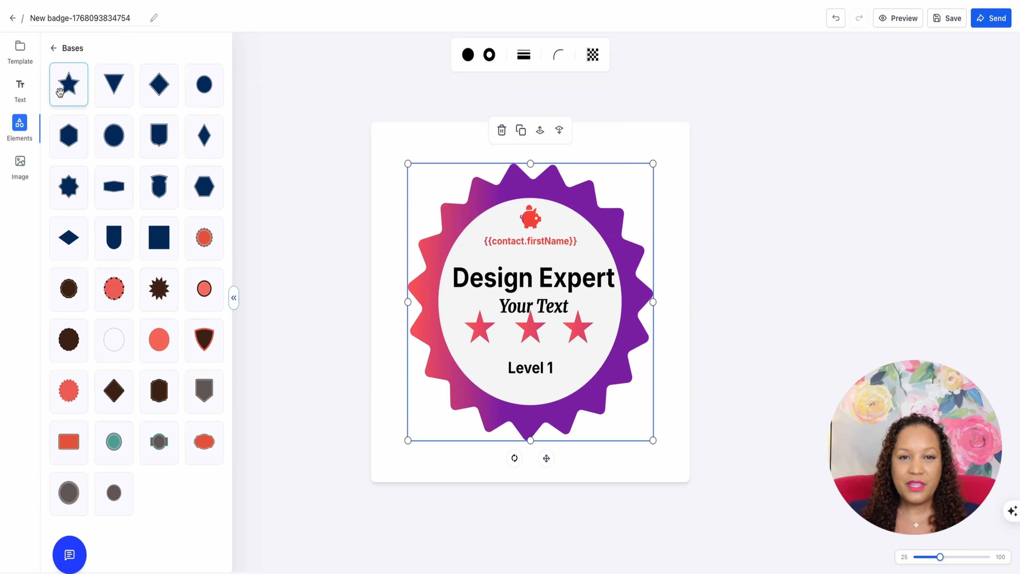
drag(155, 388, 457, 283)
drag(509, 207, 595, 215)
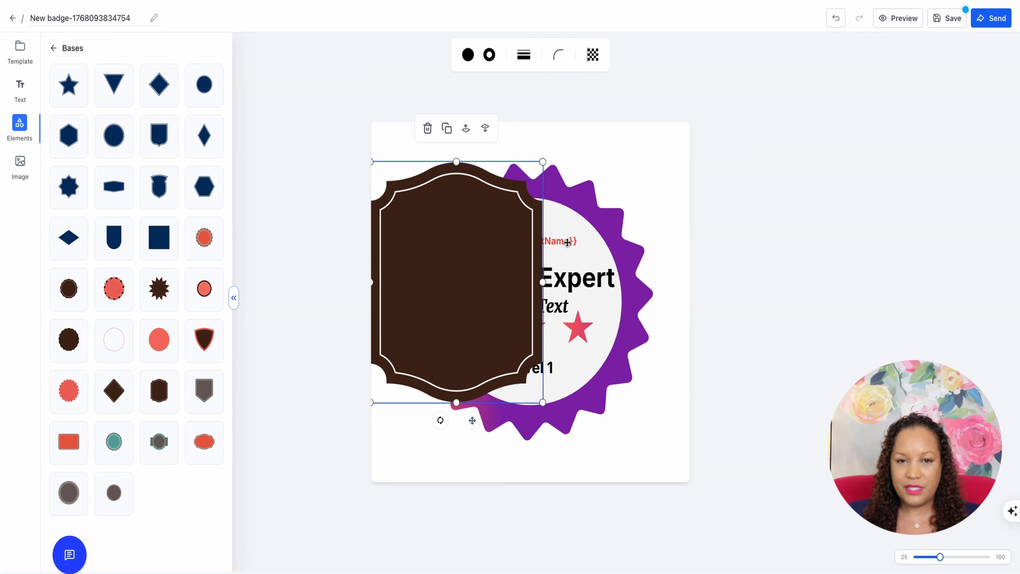
drag(468, 266, 537, 287)
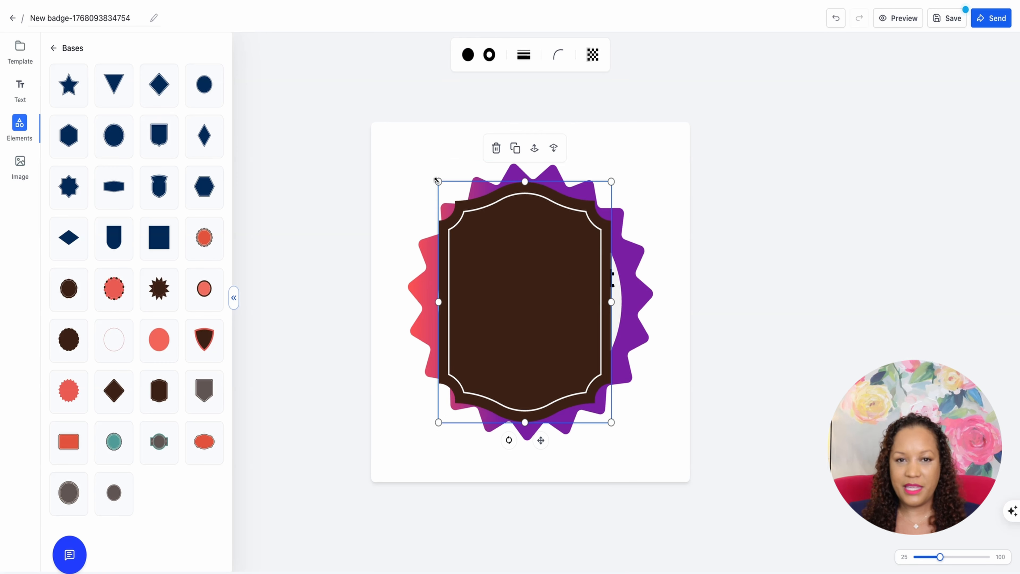
Enlarge the dark brown plaque-shaped base over the starburst and remove it from the badge
drag(437, 179, 409, 152)
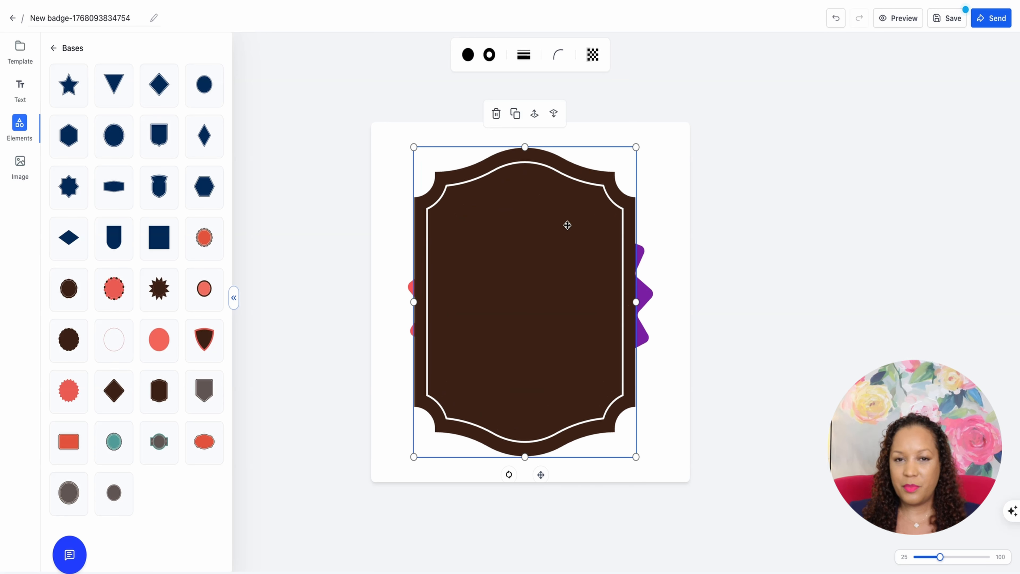
key(Delete)
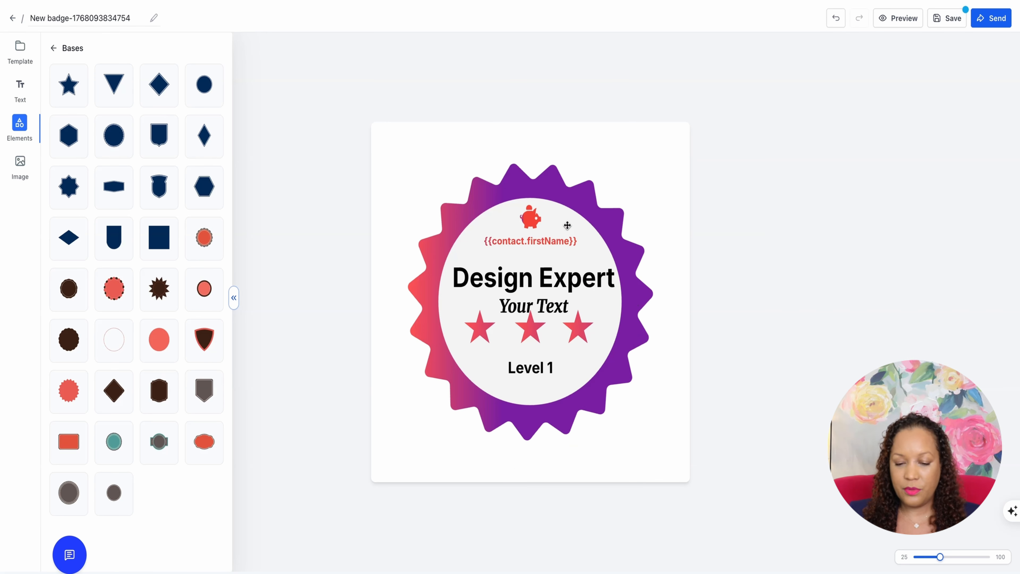
Add a plain horizontal line between the three stars and the Level 1 text
click(54, 48)
mouse_move(67, 210)
mouse_down()
mouse_move(69, 221)
mouse_move(378, 287)
mouse_move(542, 355)
mouse_up()
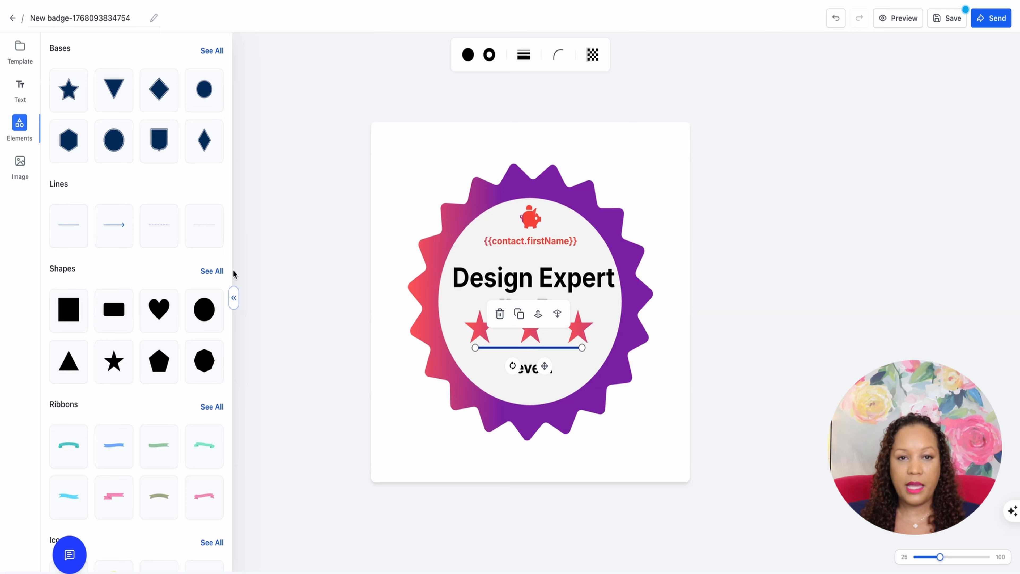
Add the black square from the full shapes collection and turn it into a thin full-width bar just below the starburst
click(211, 272)
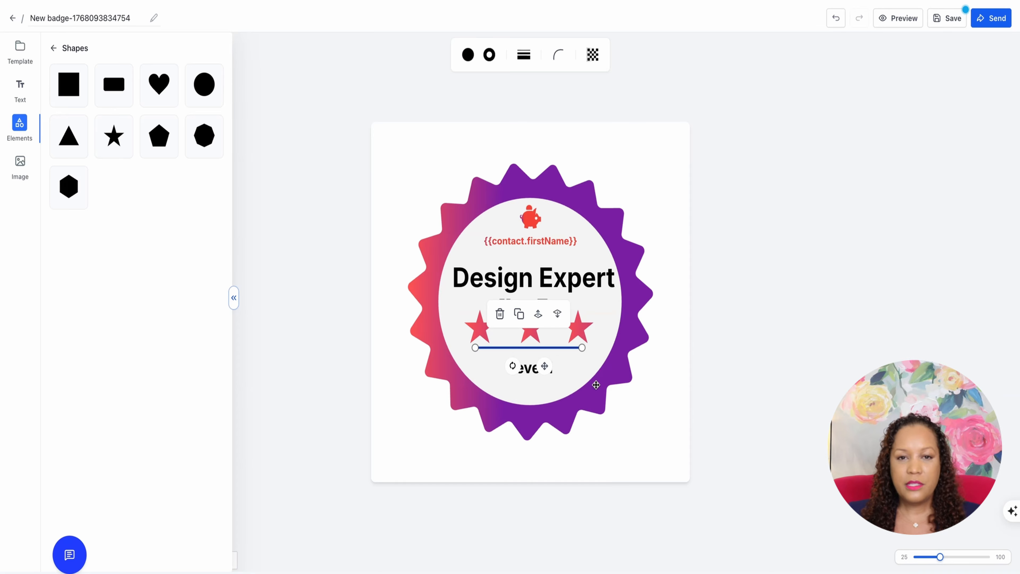
click(642, 394)
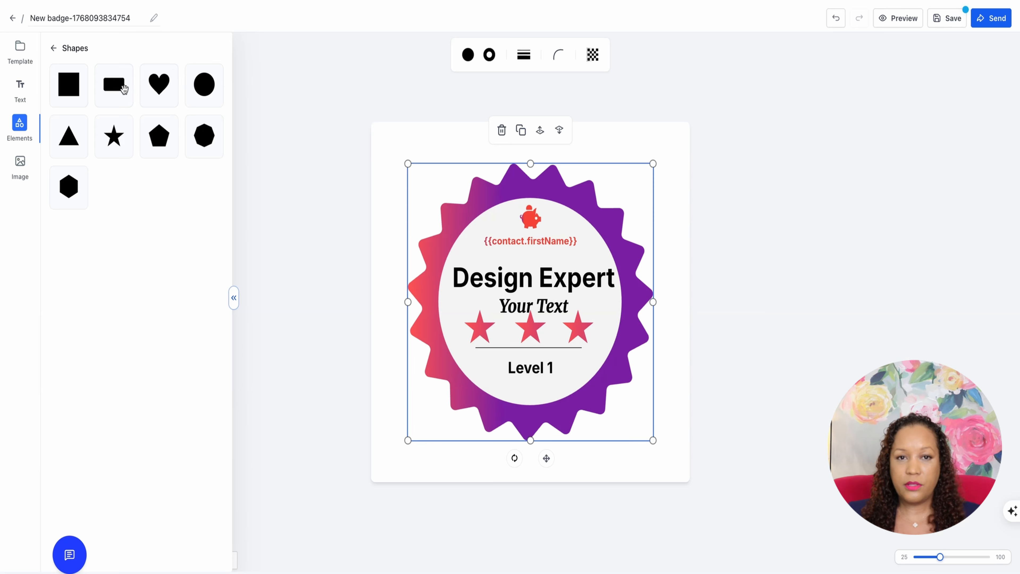
drag(69, 84, 603, 174)
drag(531, 163, 623, 457)
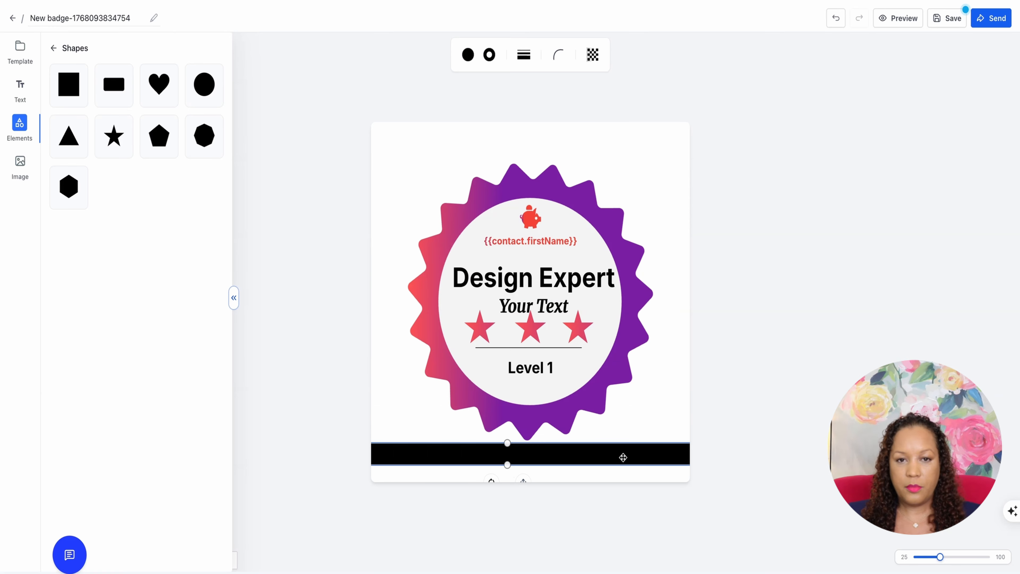
click(663, 408)
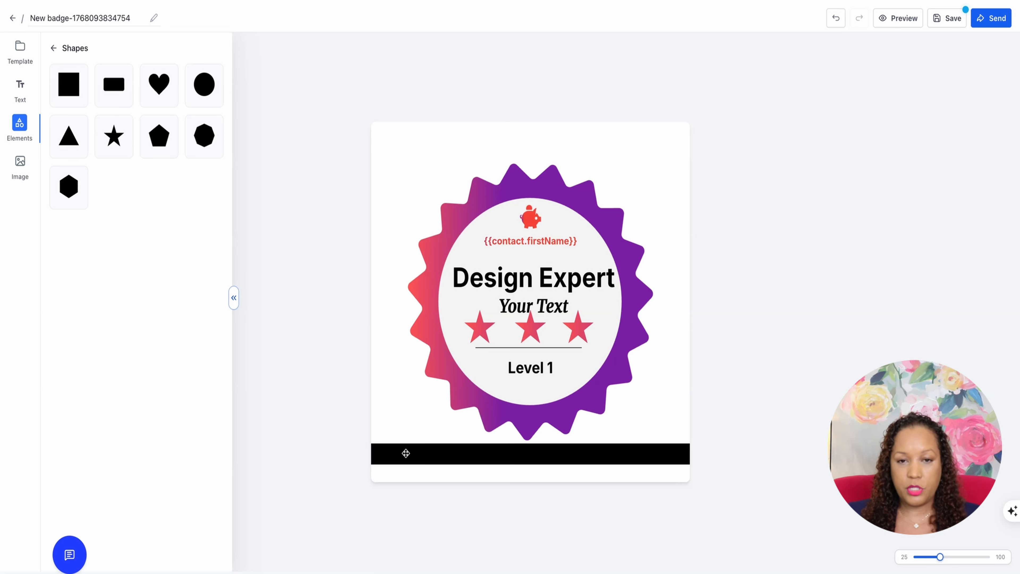
Add the teal curved ribbon from the full ribbons collection and place it across the lower part of the starburst
click(53, 48)
click(210, 195)
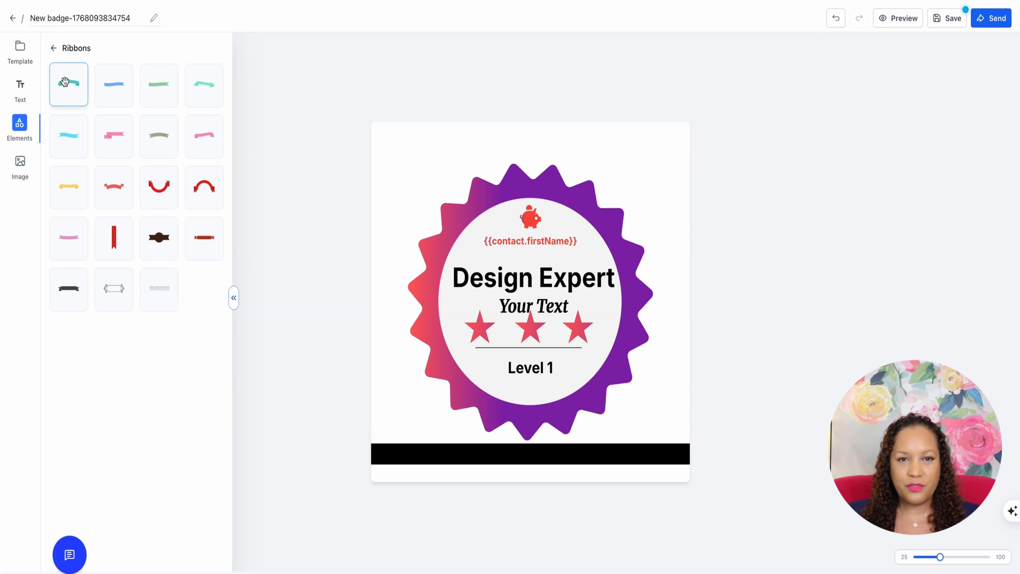
drag(66, 85, 591, 289)
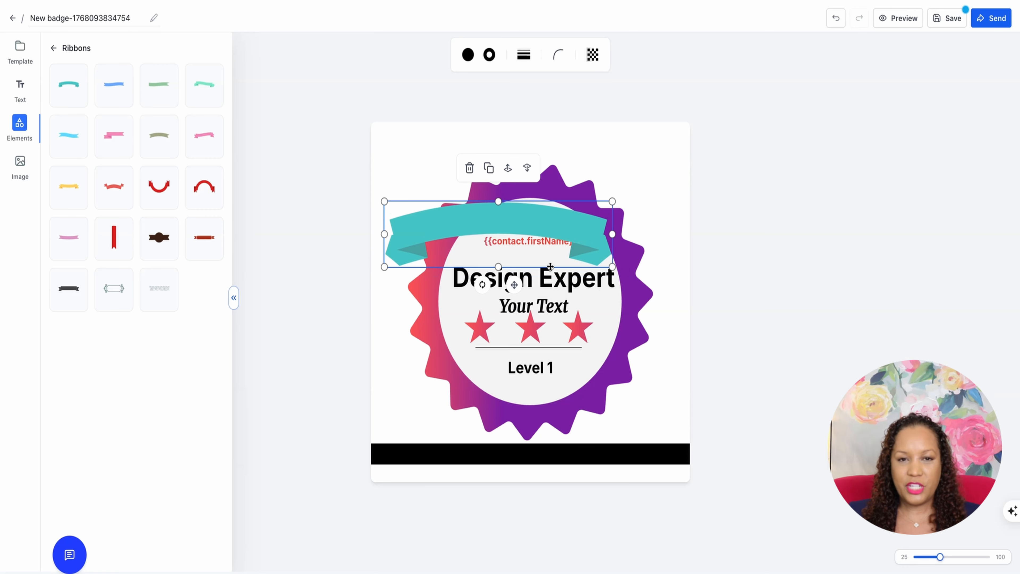
drag(461, 208, 499, 356)
click(642, 195)
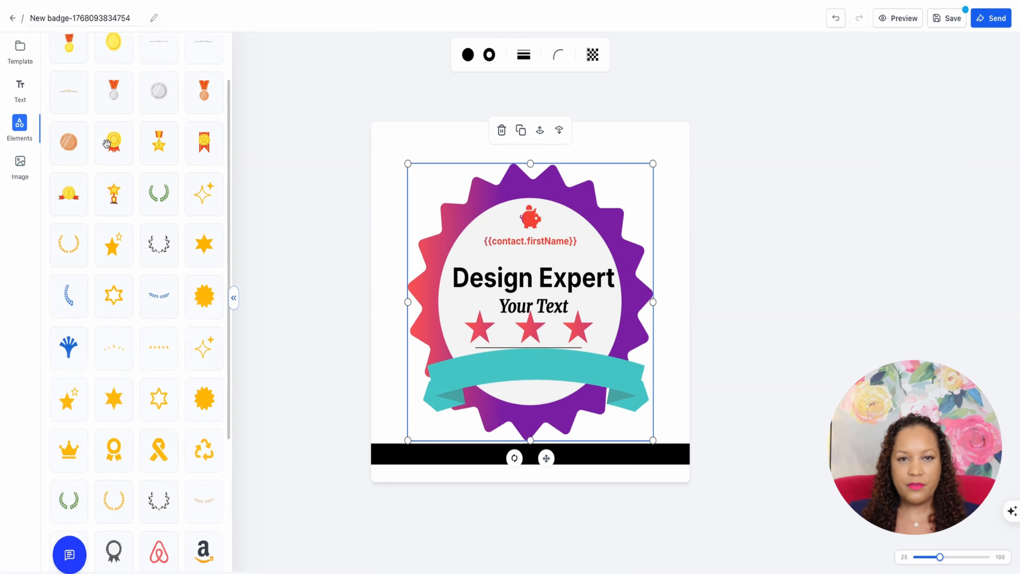
Try the gold medal icon with the red ribbon, shrinking it and moving it towards the badge's upper right corner
scroll(173, 96, up, 2)
click(75, 86)
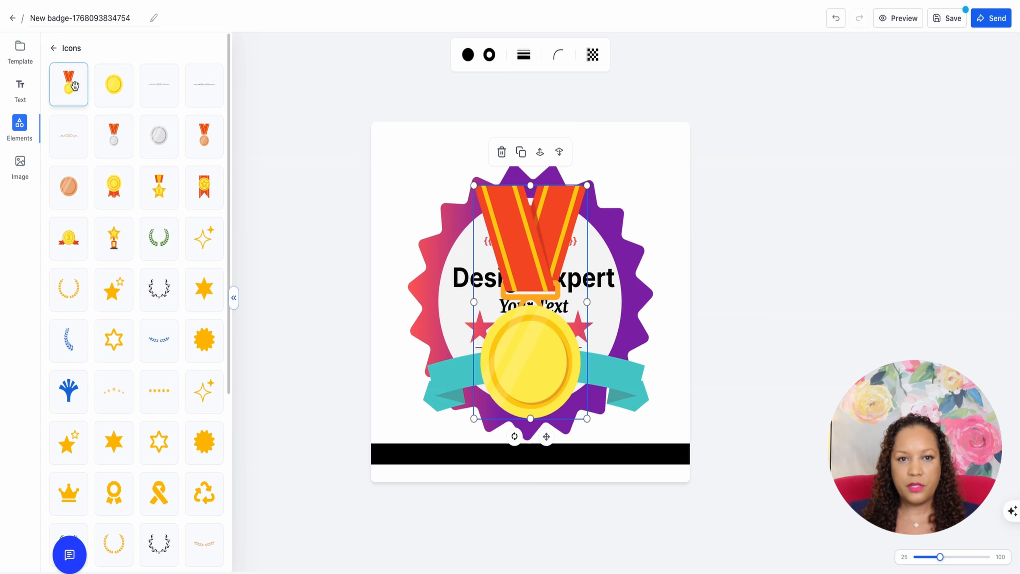
drag(587, 185, 559, 243)
drag(531, 294, 663, 169)
key(Delete)
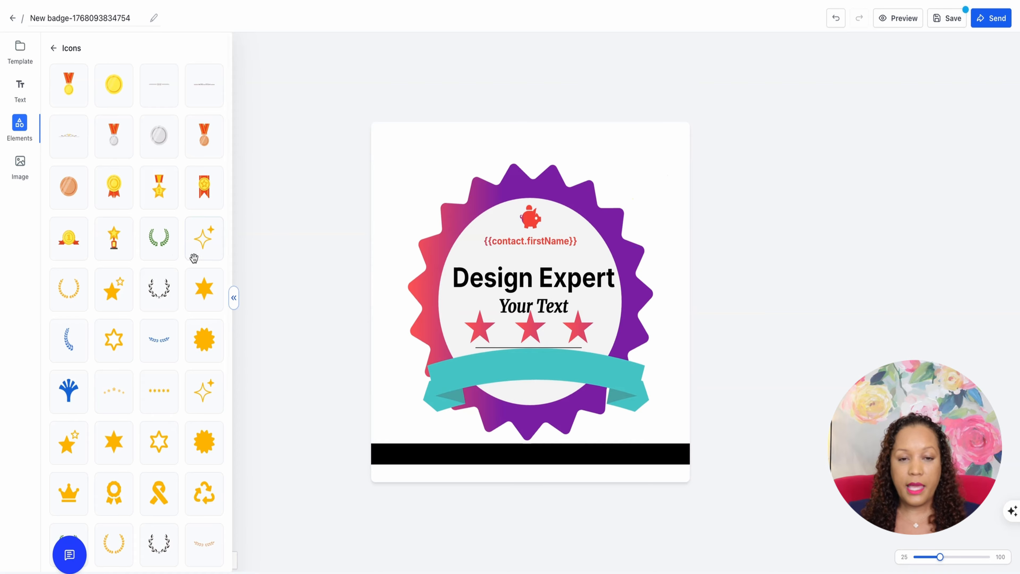
Look through the rest of the icon collection and nudge the teal ribbon slightly upward
scroll(194, 259, down, 6)
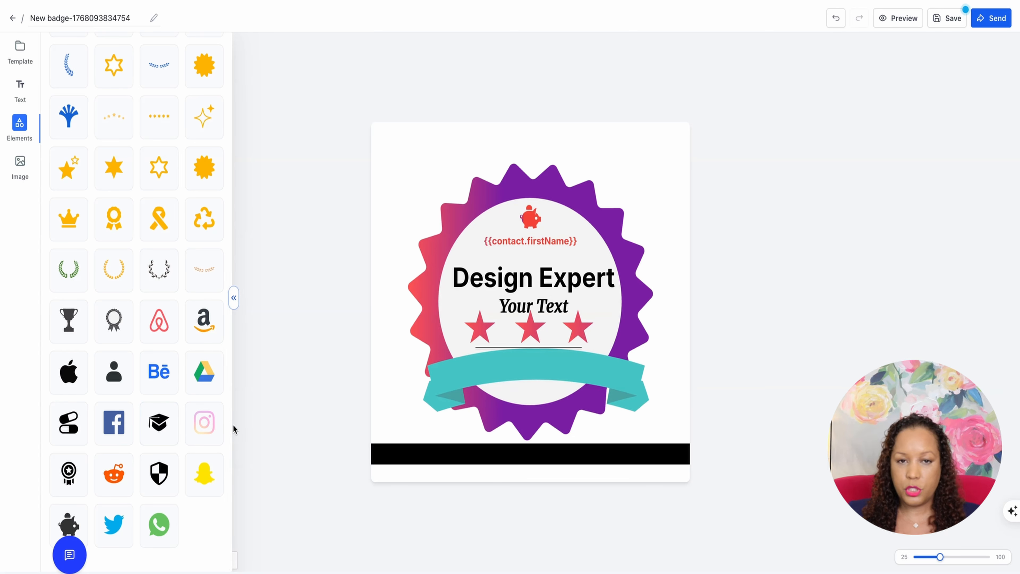
mouse_move(495, 375)
mouse_down()
mouse_move(478, 371)
mouse_move(486, 355)
mouse_move(499, 365)
mouse_up()
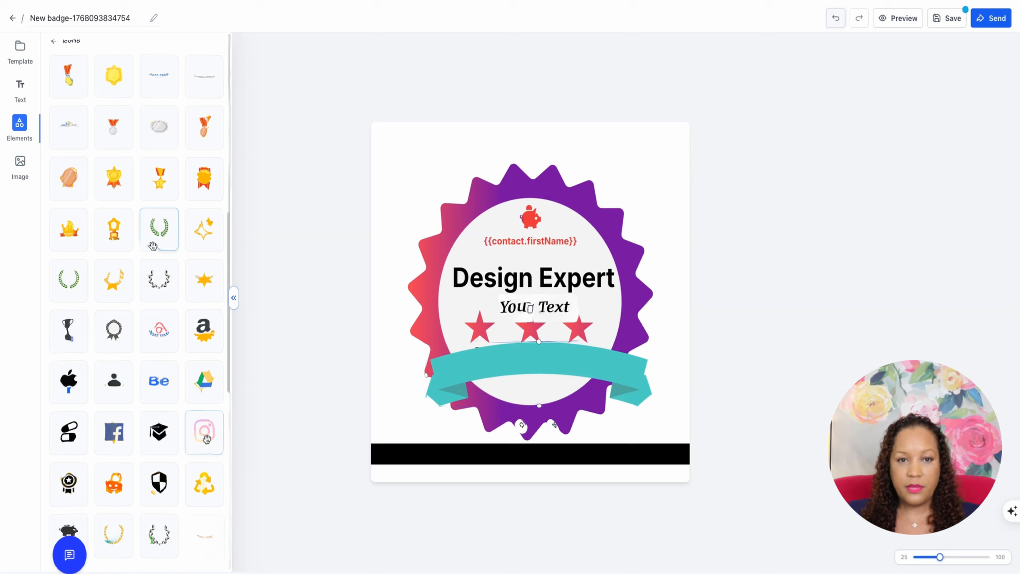
scroll(152, 247, down, 5)
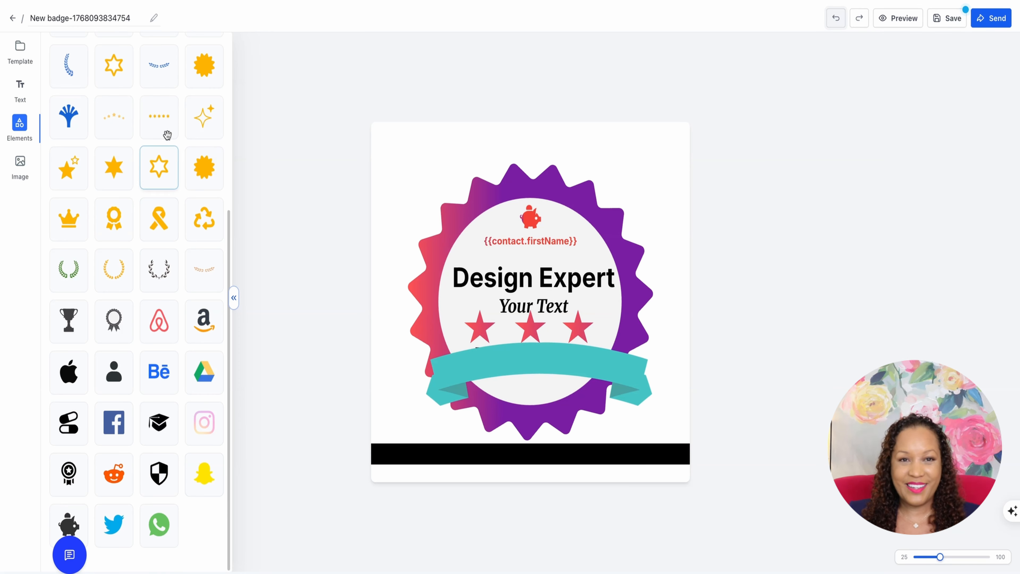
Remove the teal ribbon and try the dark laurel wreath from the full graphics collection over the badge's centre
scroll(167, 135, up, 15)
click(209, 429)
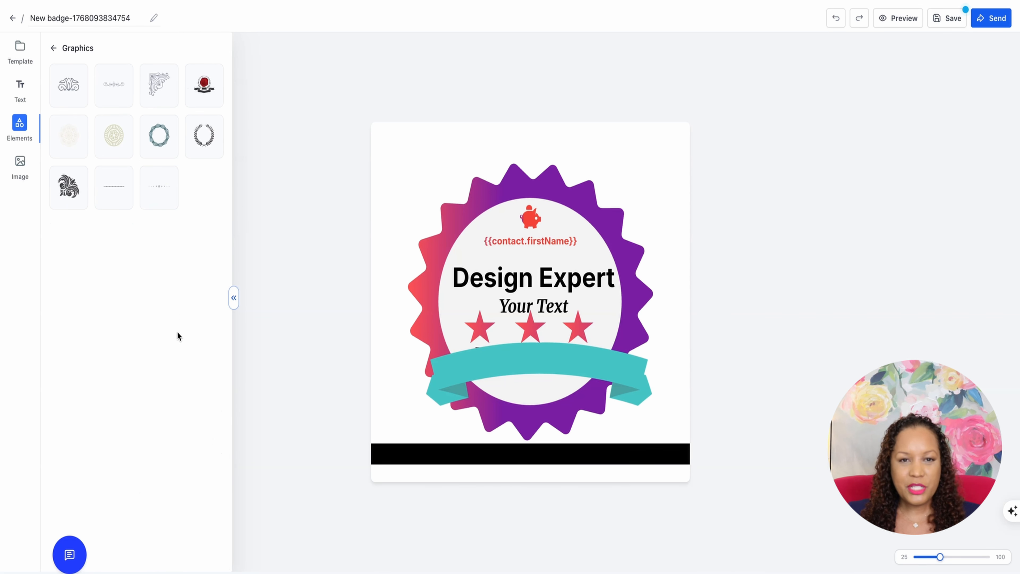
click(492, 363)
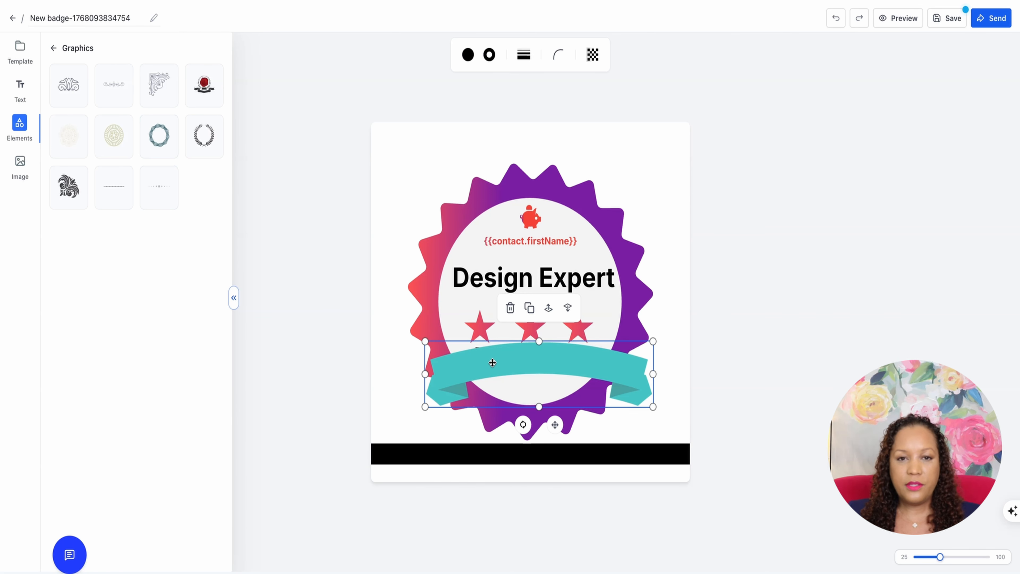
key(Delete)
drag(204, 135, 552, 279)
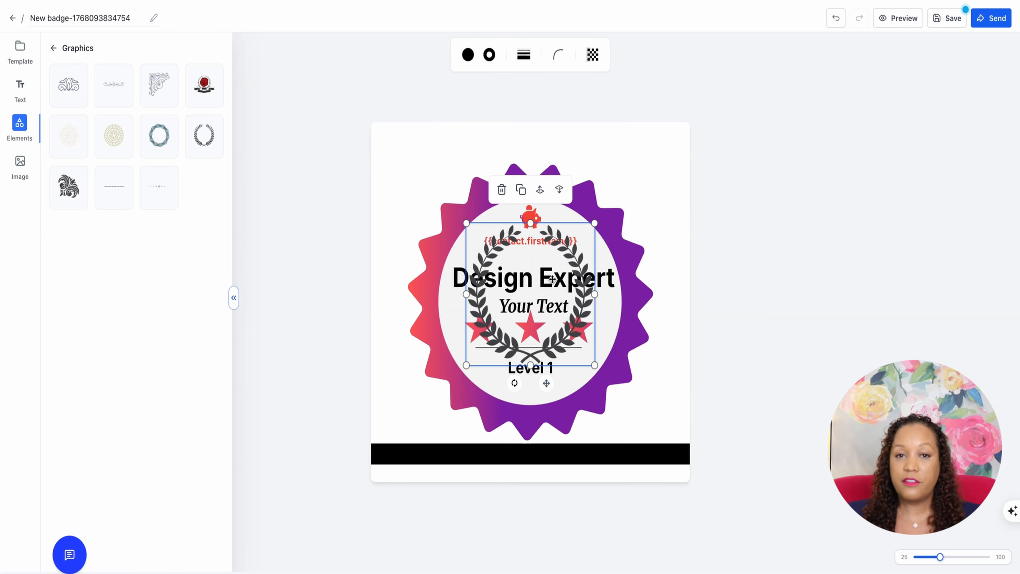
key(Delete)
Insert the HighLevel logo from the media library, shrink it and centre it above the starburst
click(29, 167)
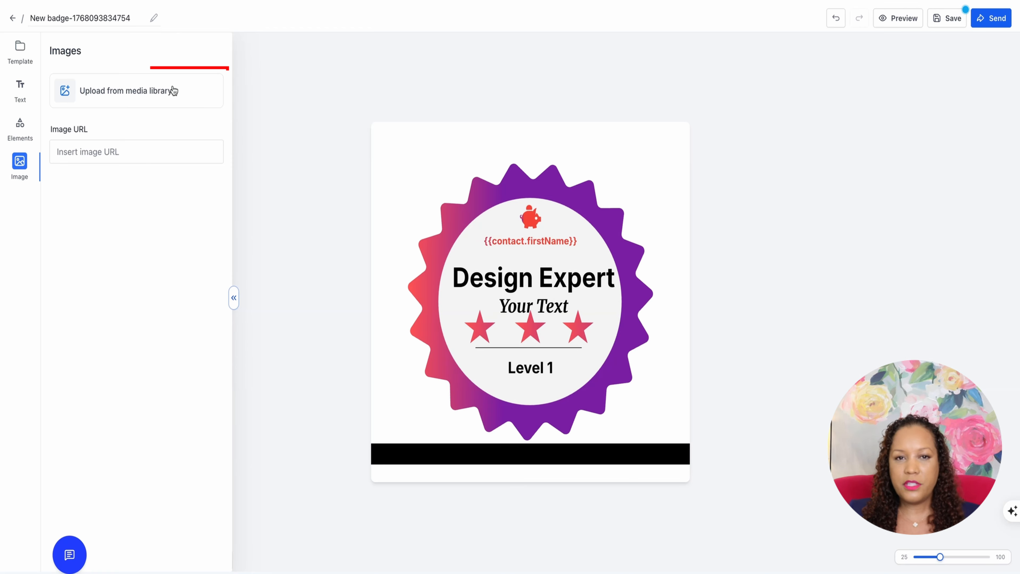
click(154, 91)
click(148, 312)
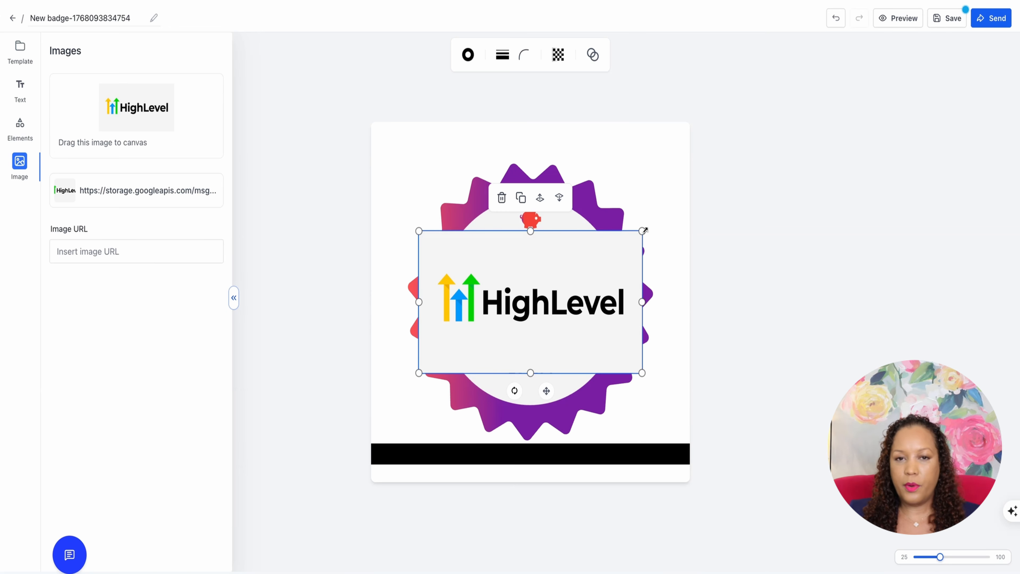
drag(644, 230, 560, 140)
drag(550, 151, 551, 137)
click(101, 259)
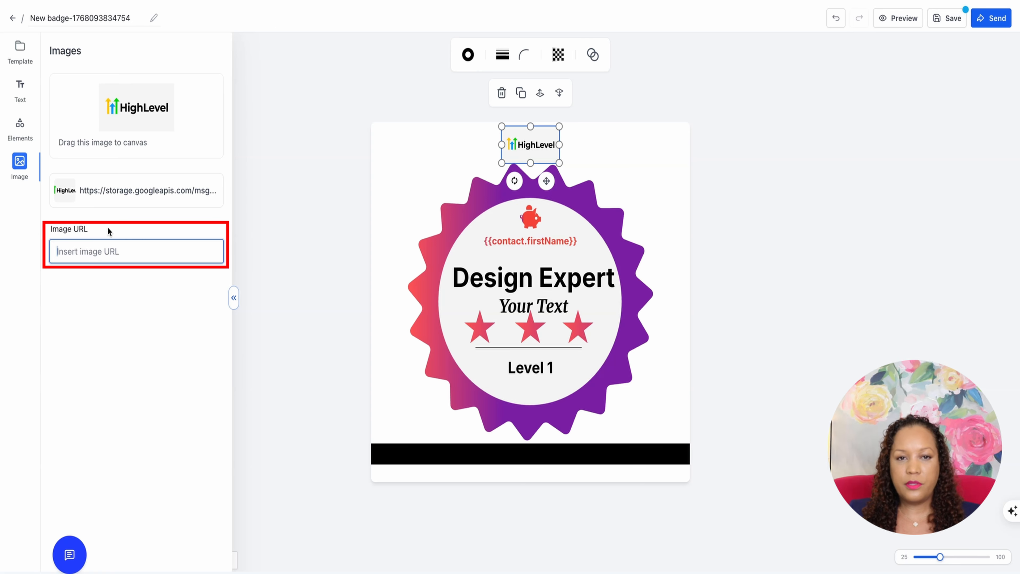
click(401, 170)
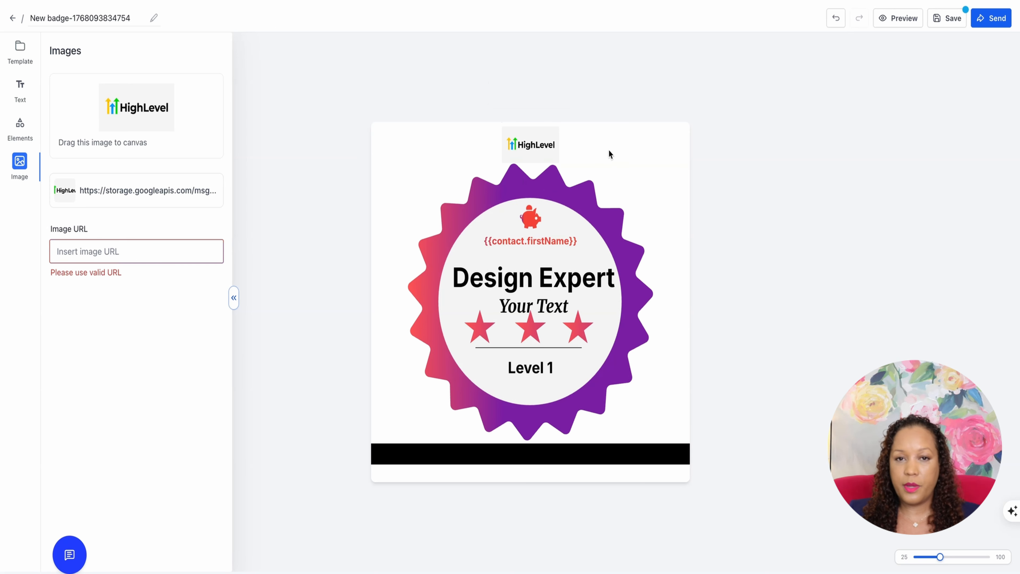
drag(545, 145, 544, 145)
click(683, 167)
Cut the Design Expert text from the badge and paste it back in
click(536, 277)
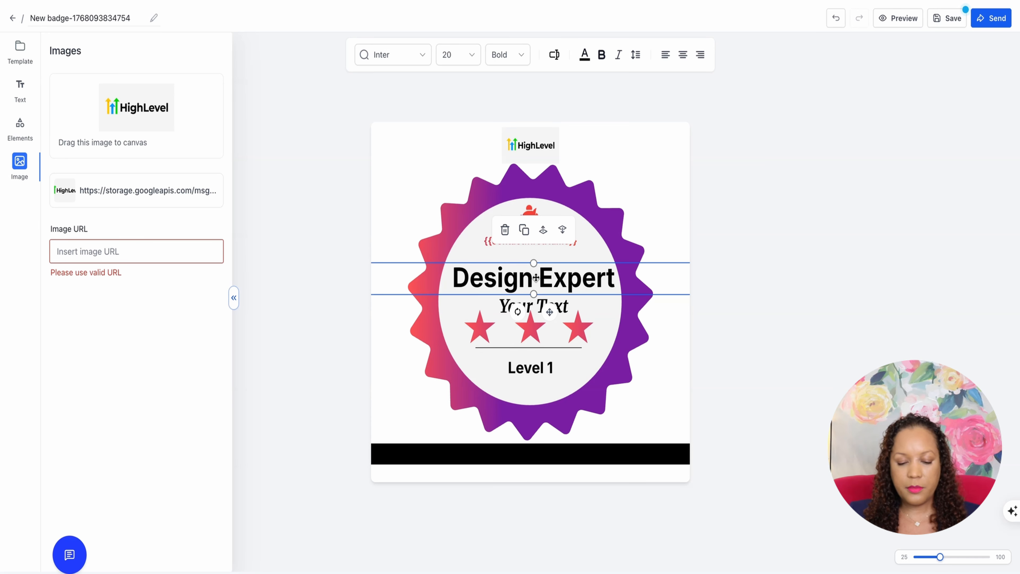
key(ctrl+x)
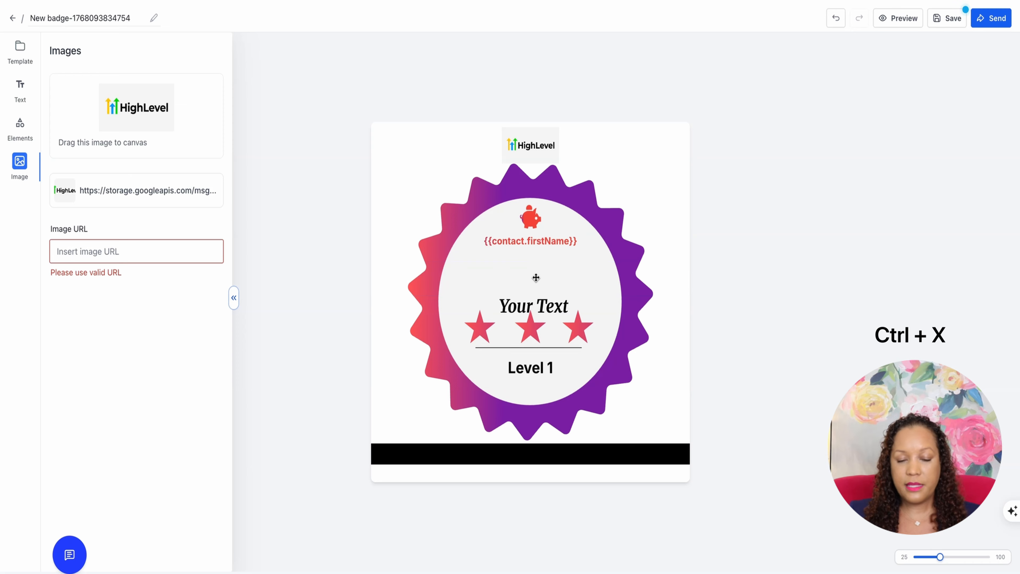
key(ctrl+c)
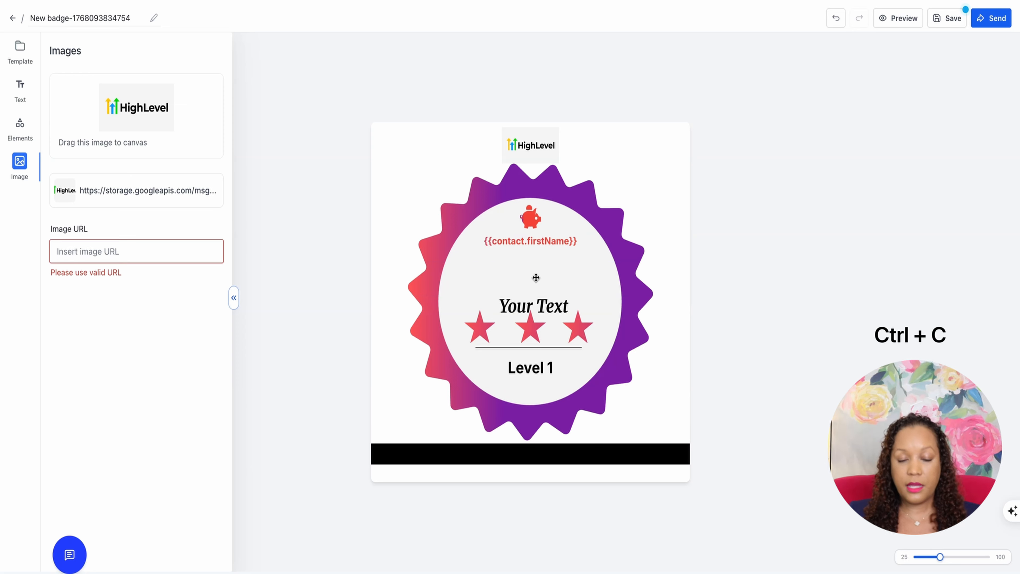
key(ctrl+v)
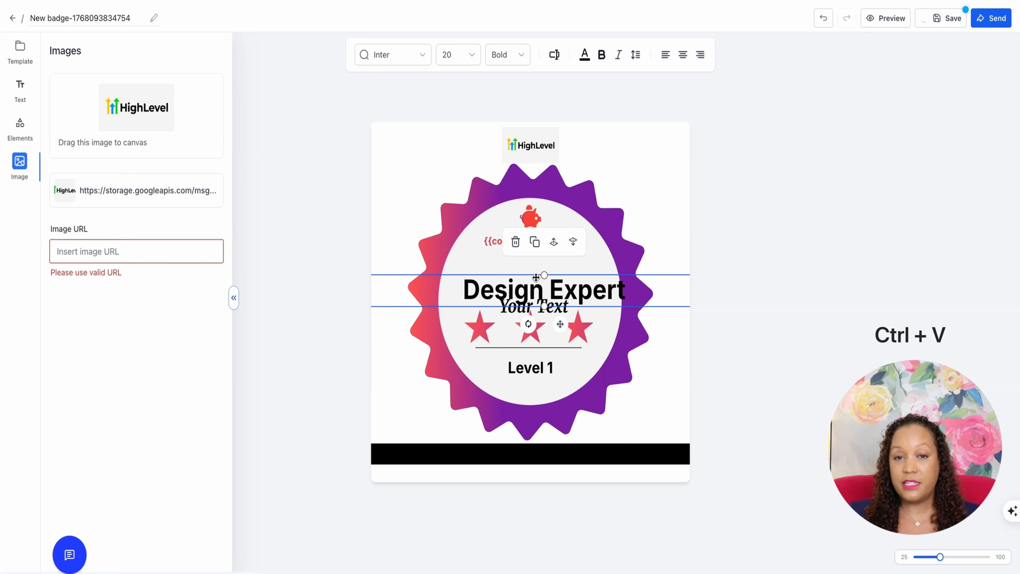
Move the Design Expert text up between the first name field and Your Text, fine-tuning its position in small nudges
drag(536, 277, 532, 269)
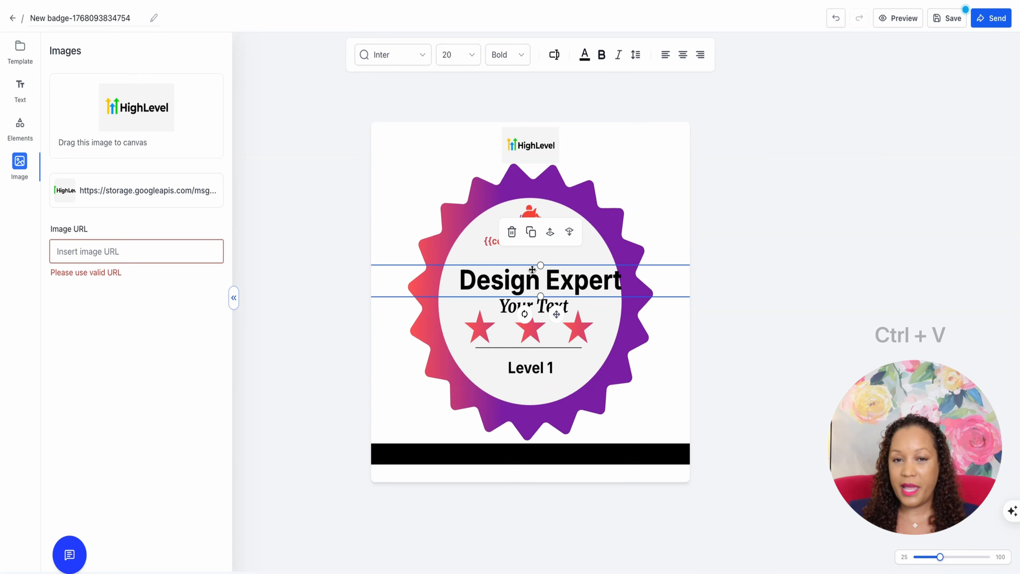
key(Right)
key(Right)
key(Right)
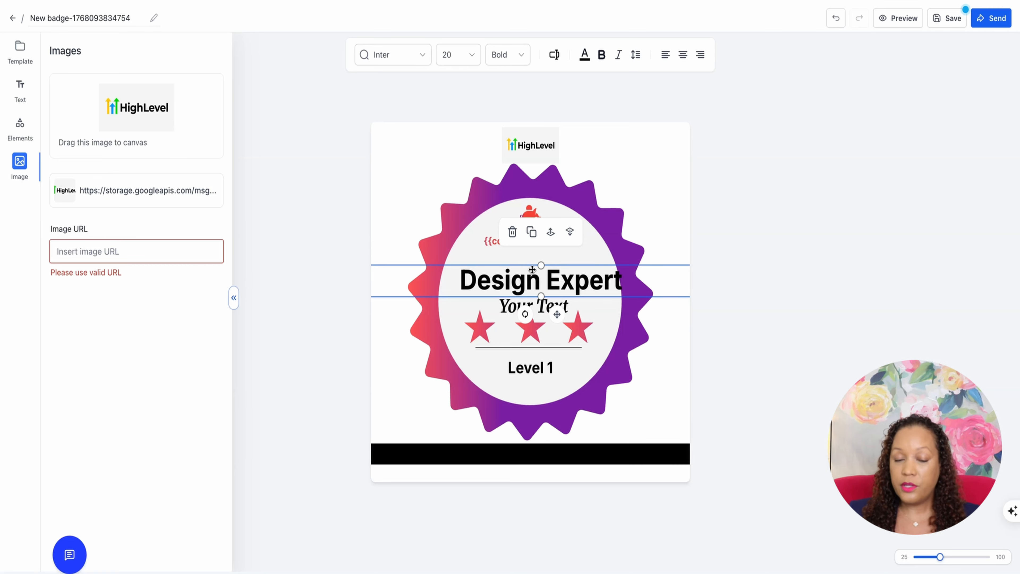
key(Left)
key(Left)
key(Left)
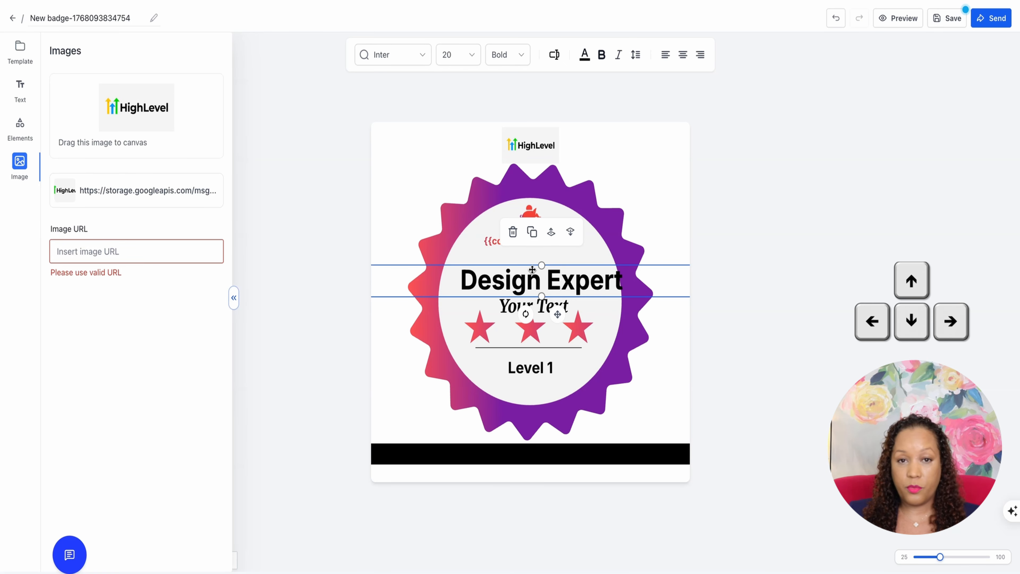
key(Up)
key(Down)
key(Down)
key(Down)
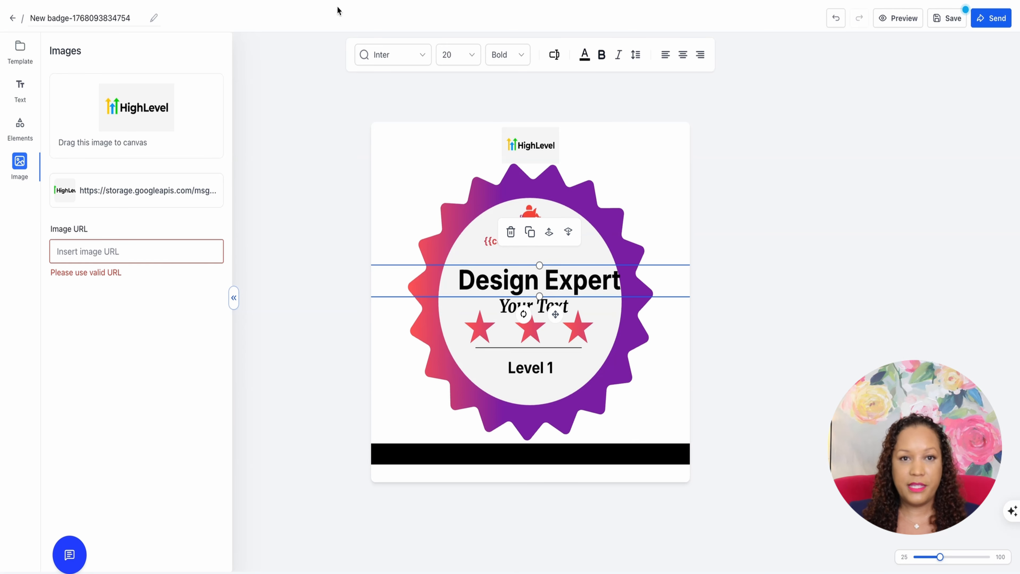
Send the light grey inner circle behind the starburst and bring it forward again
click(610, 226)
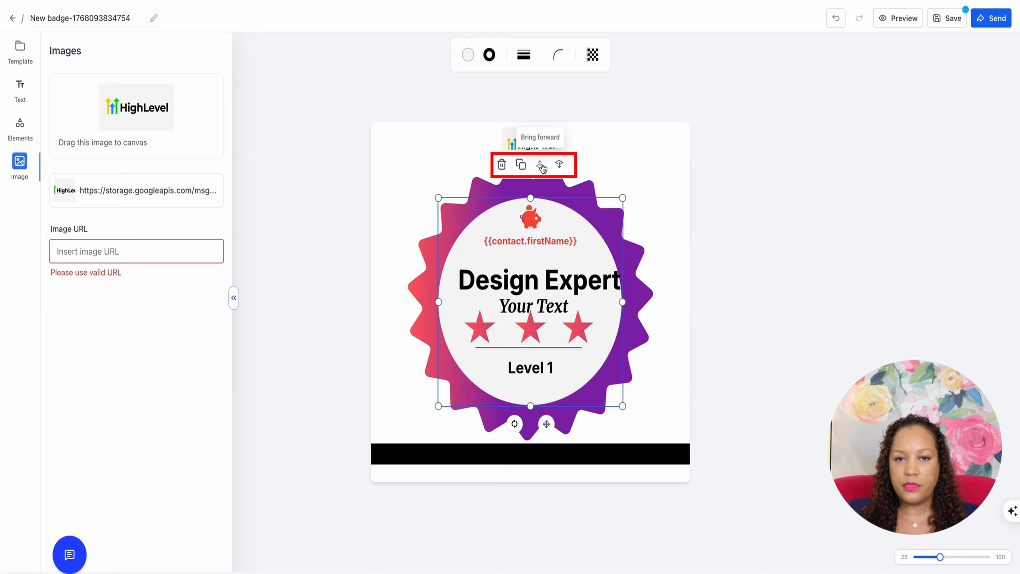
click(560, 165)
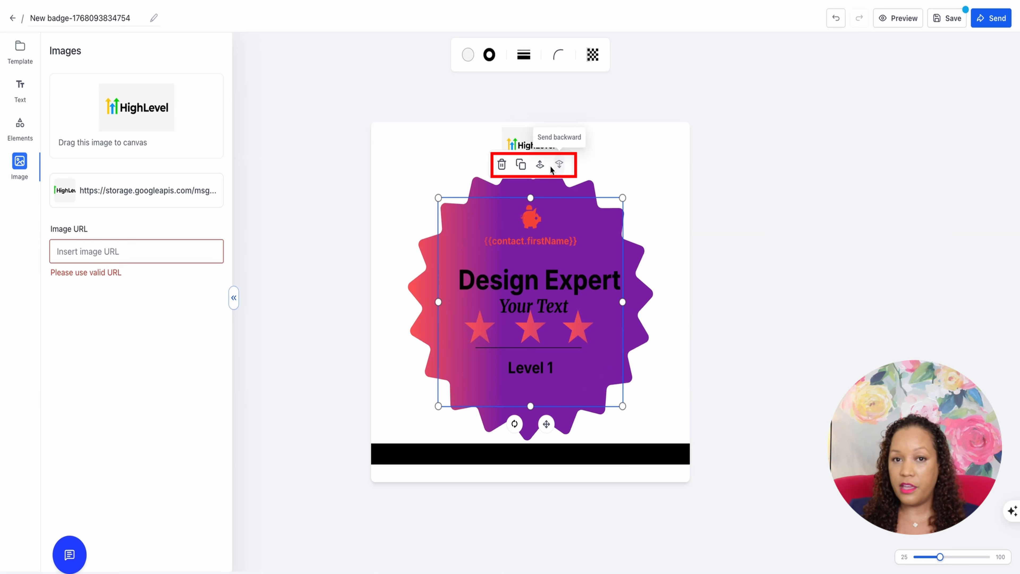
click(540, 165)
click(628, 179)
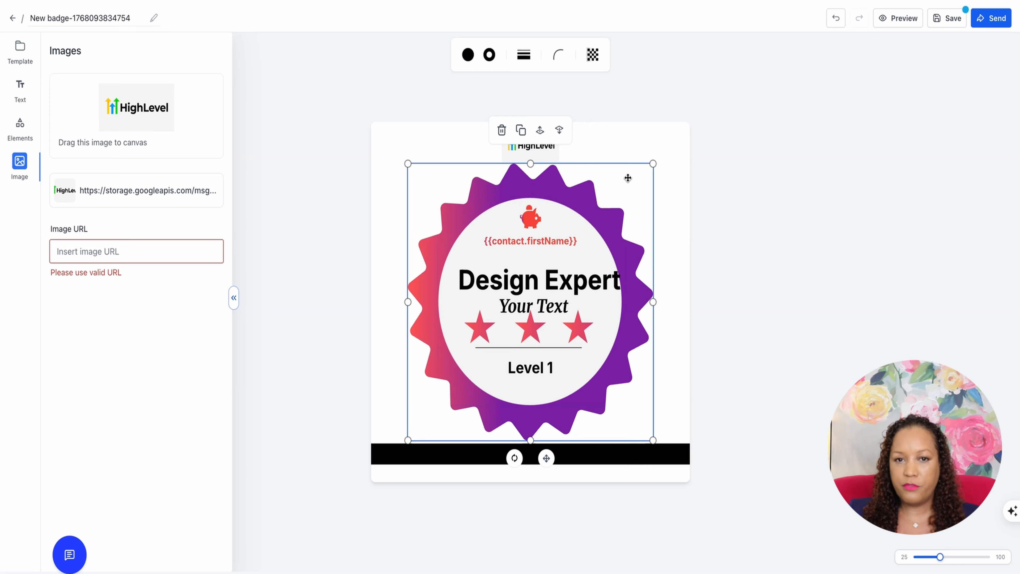
Preview the badge, and enter the instructor's name in the form for sending it by email
click(900, 18)
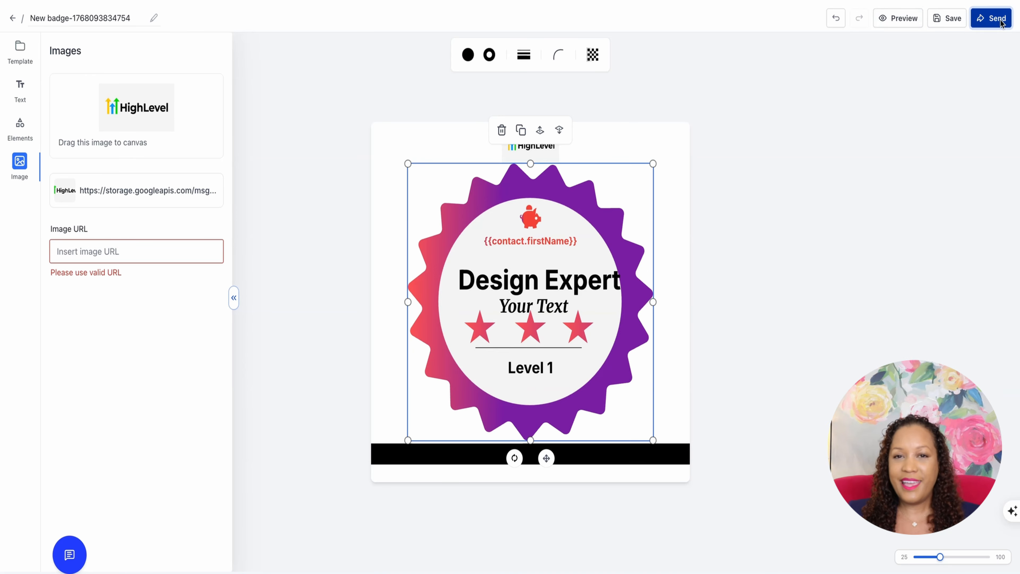
click(992, 18)
click(891, 56)
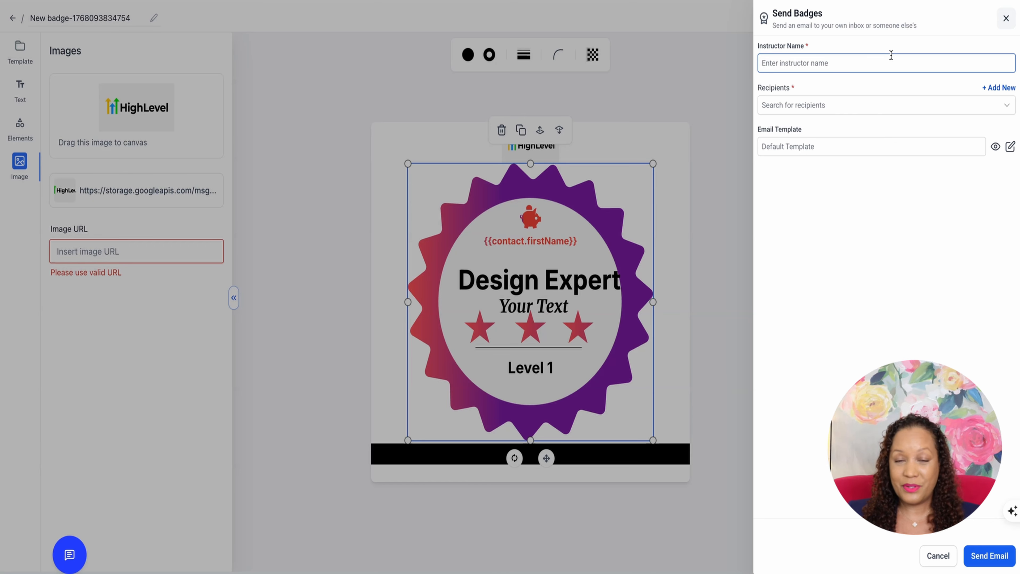
click(883, 58)
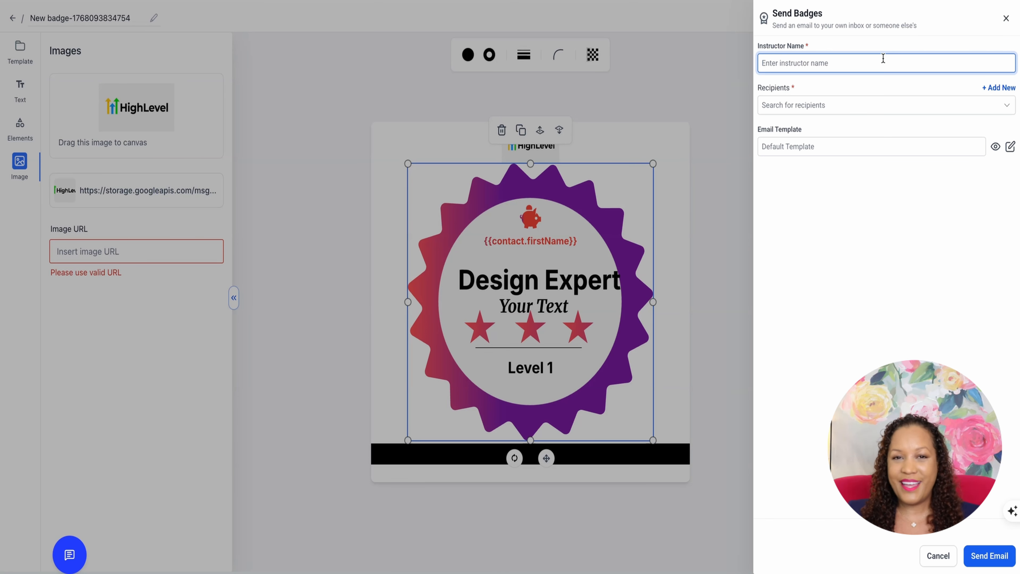
text(L)
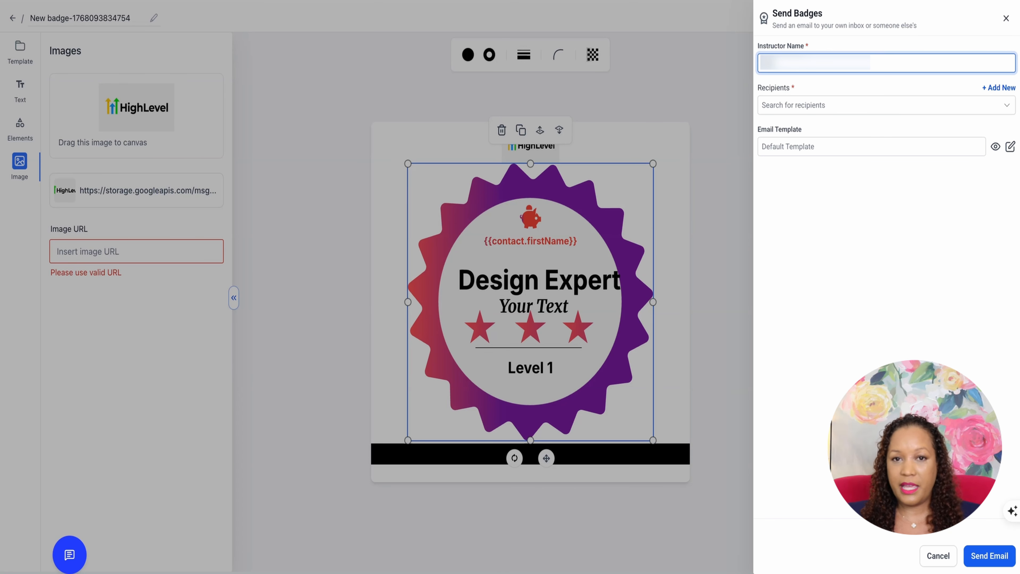
text(???)
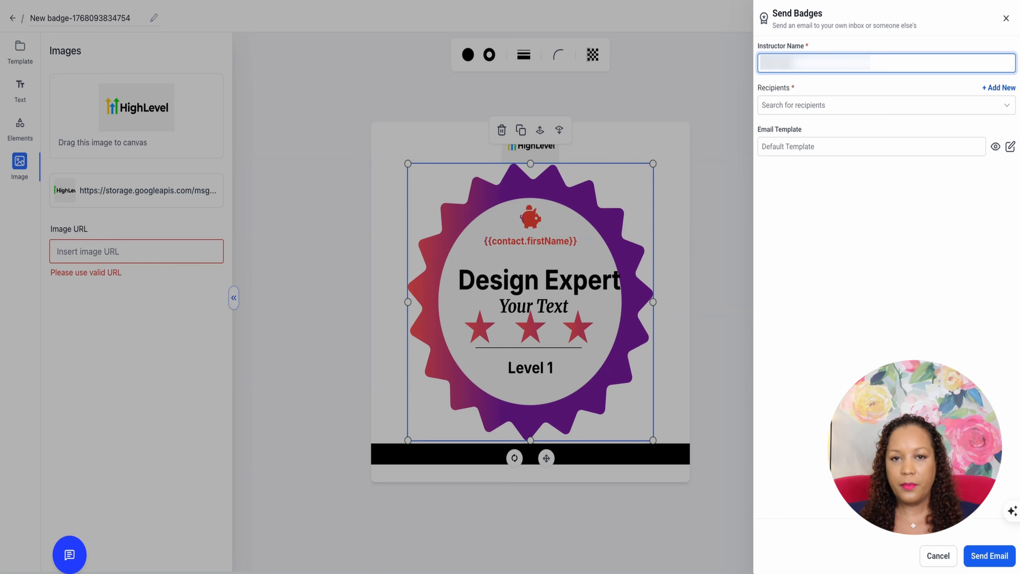
Add a new contact as the badge recipient, filling in the contact's first name, last name and email address
click(893, 109)
click(995, 88)
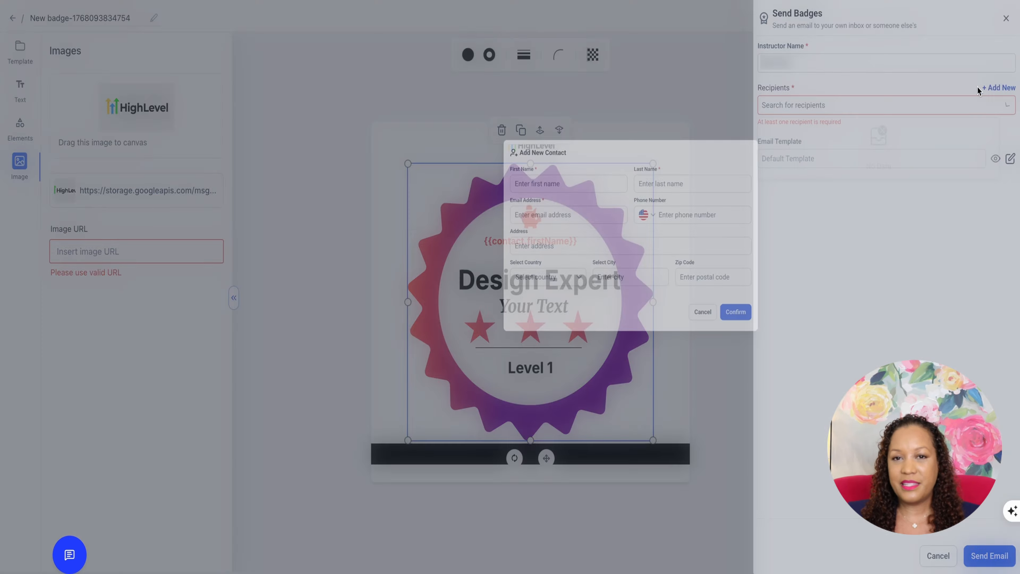
click(398, 212)
text(????)
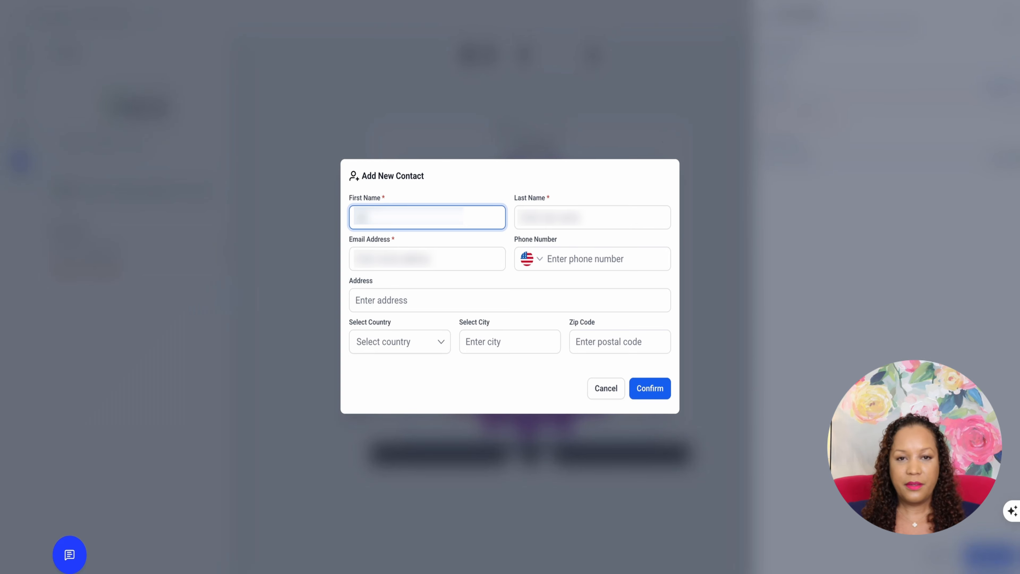
key(Tab)
text(???)
click(364, 258)
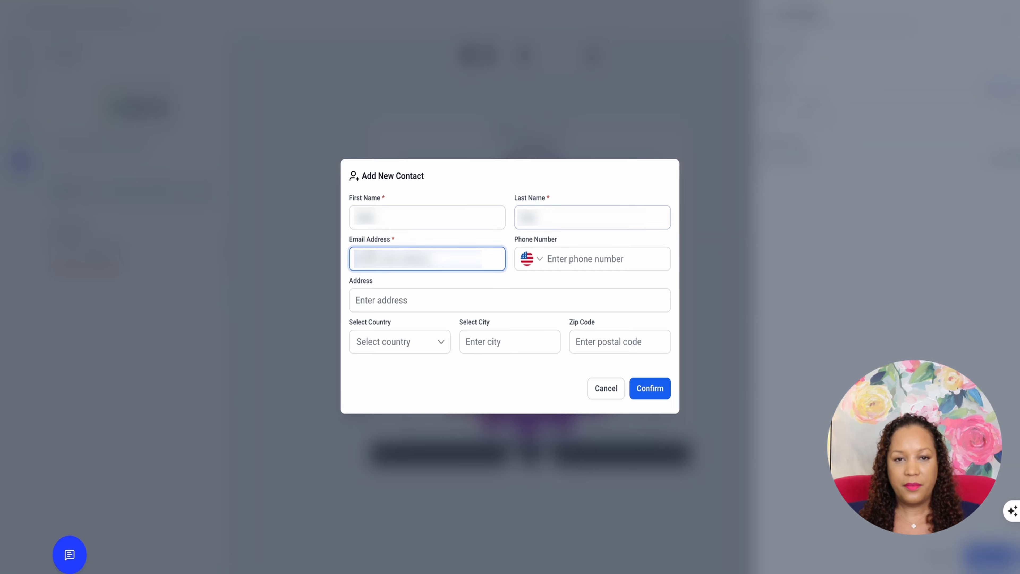
text(????????)
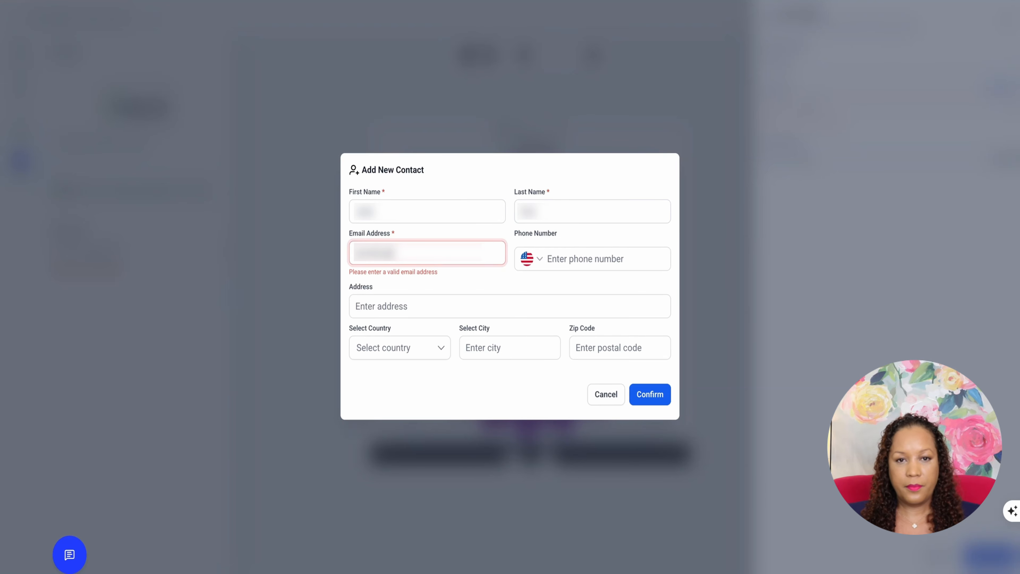
text(?????????)
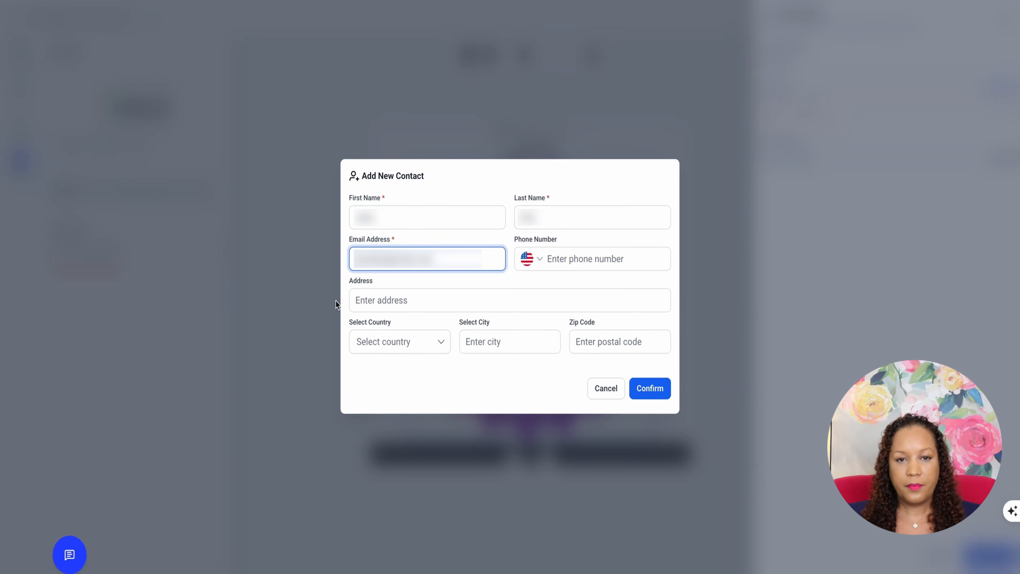
click(397, 298)
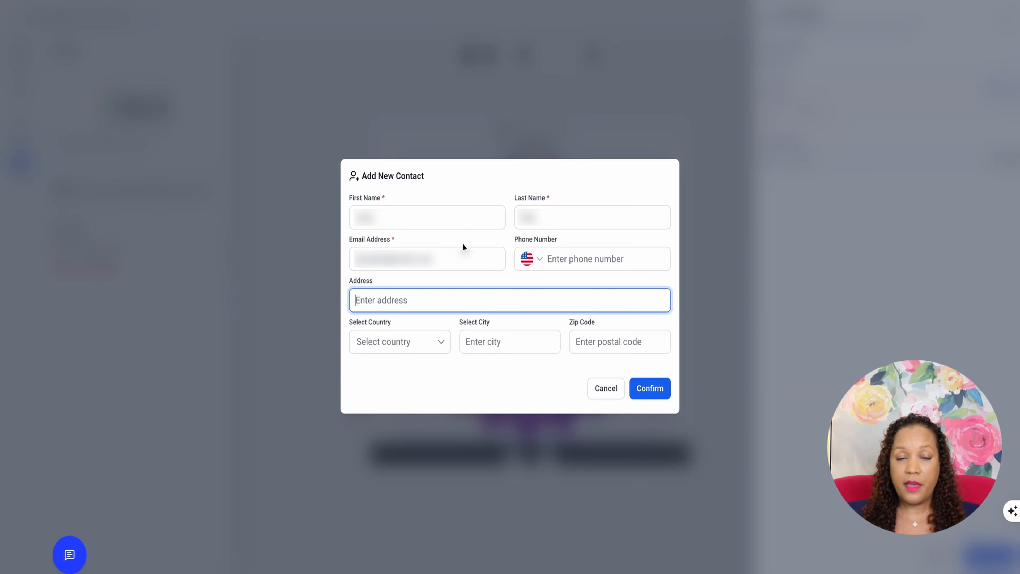
click(652, 388)
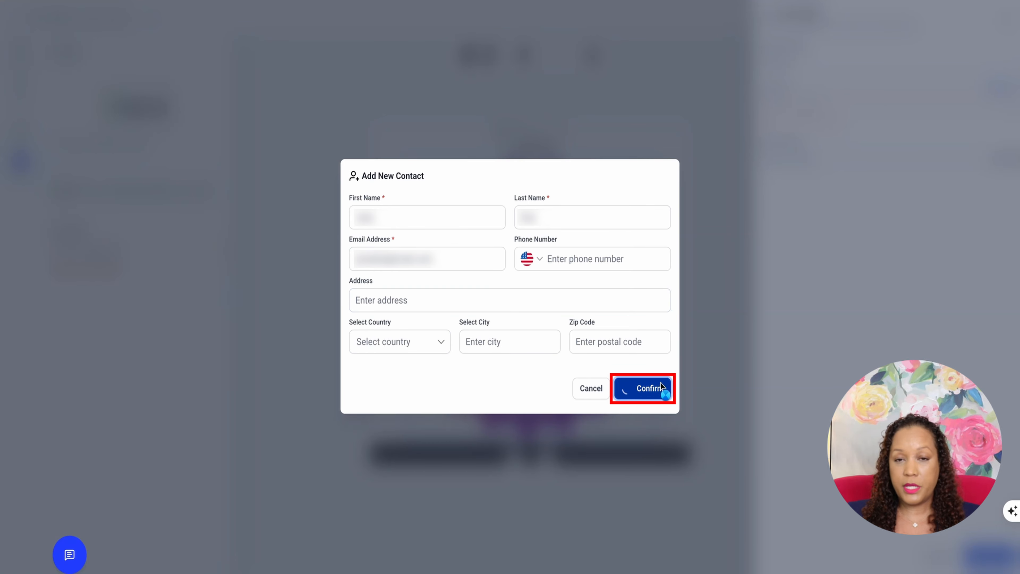
Send the badge email to the new recipient using the Default Template
click(986, 564)
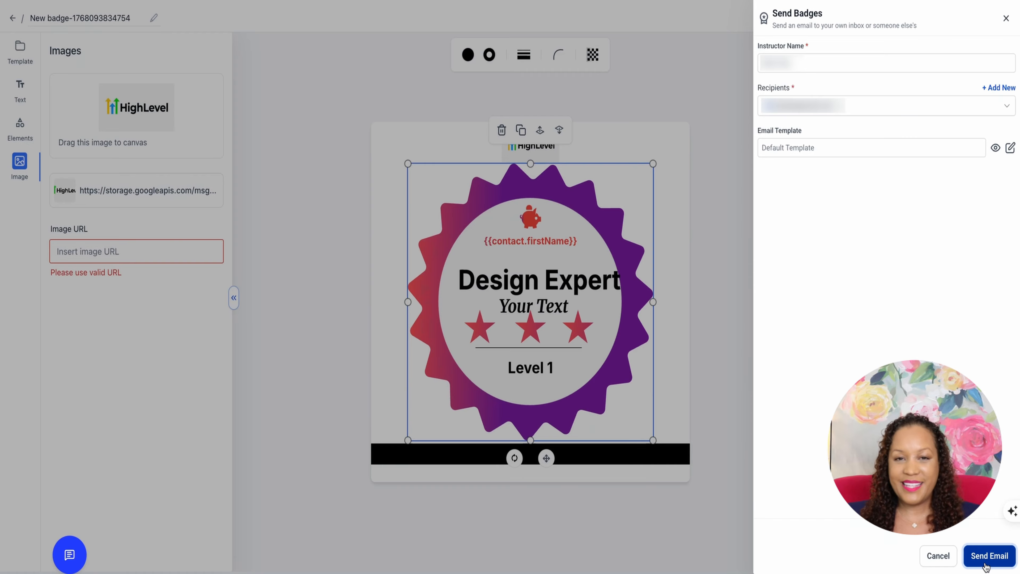